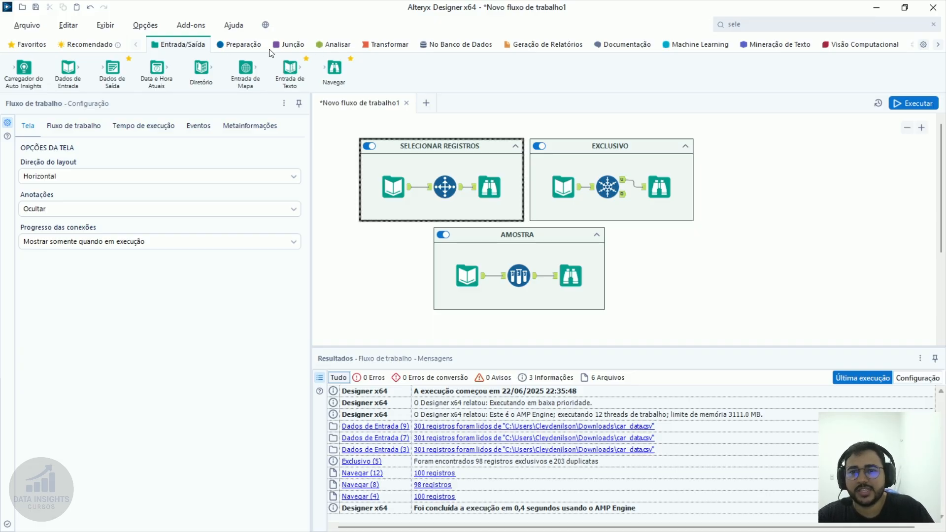
Step: Display the Preparação tool category above the workflow canvas
{"action": "left_click", "coordinate": [230, 46]}
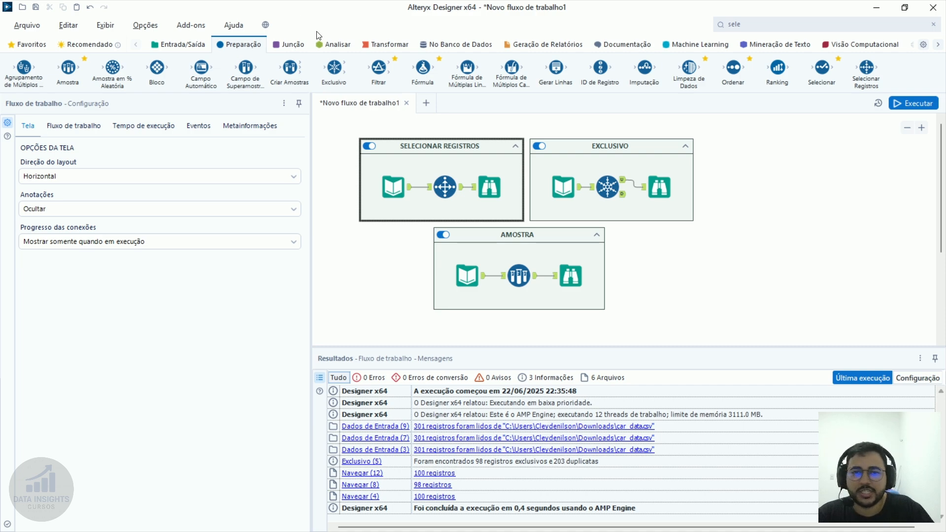
{"action": "left_click", "coordinate": [696, 258]}
{"action": "left_click_drag", "start_coordinate": [758, 329], "coordinate": [350, 123]}
{"action": "left_click", "coordinate": [665, 228]}
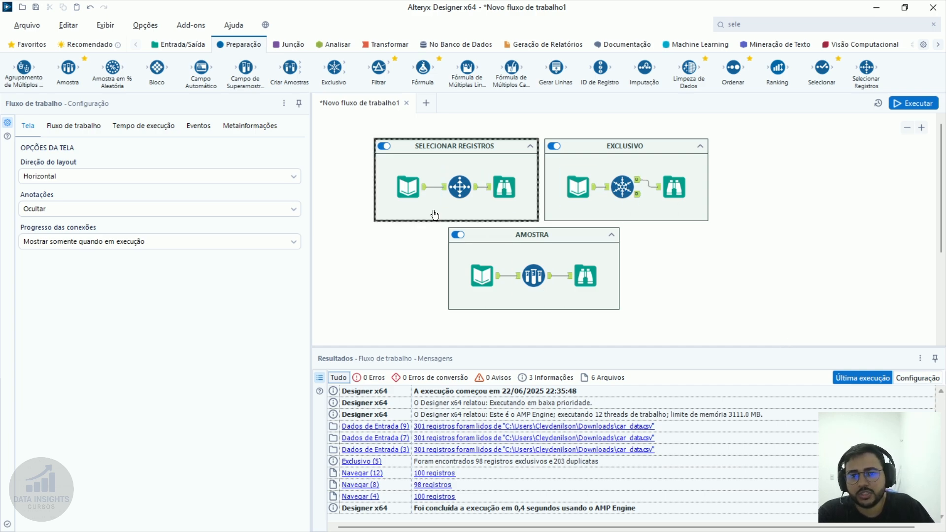
Step: Examine the car_data.csv records from the data input tool in the SELECIONAR REGISTROS container
{"action": "left_click", "coordinate": [407, 186]}
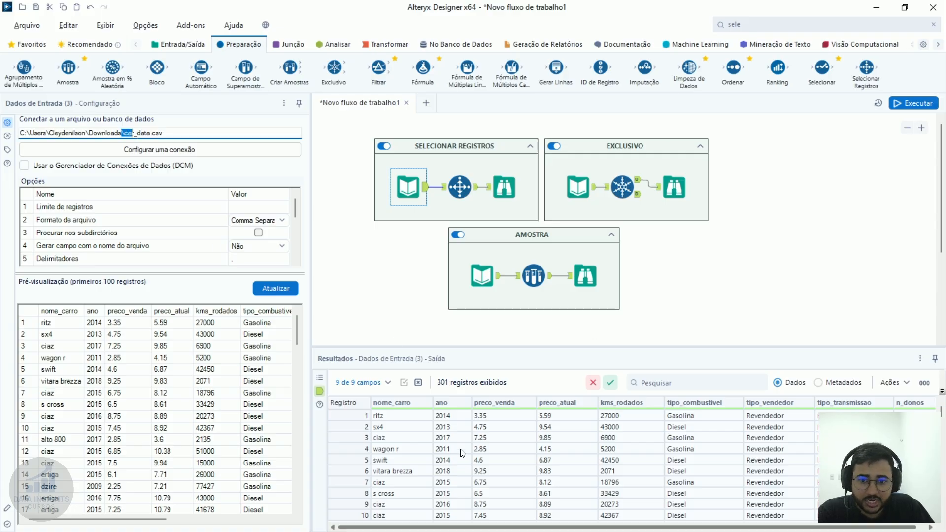
{"action": "scroll", "coordinate": [487, 439], "scroll_direction": "down", "scroll_amount": 2}
{"action": "scroll", "coordinate": [487, 439], "scroll_direction": "up", "scroll_amount": 2}
{"action": "mouse_move", "coordinate": [715, 530]}
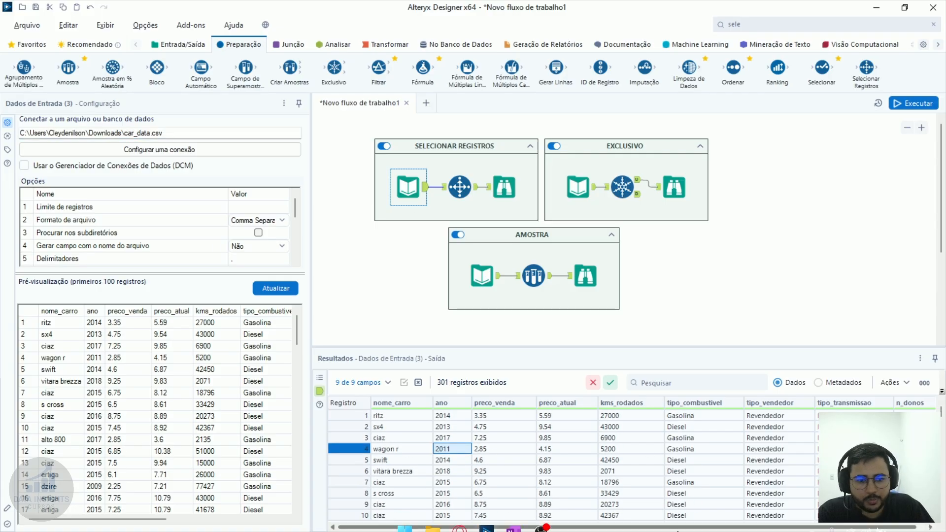
{"action": "scroll", "coordinate": [790, 430], "scroll_direction": "down", "scroll_amount": 5}
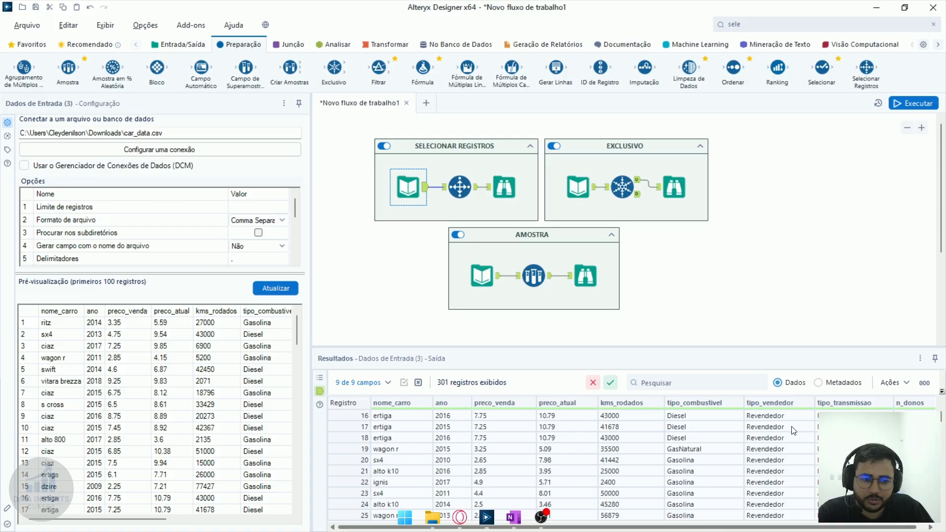
{"action": "scroll", "coordinate": [784, 418], "scroll_direction": "up", "scroll_amount": 5}
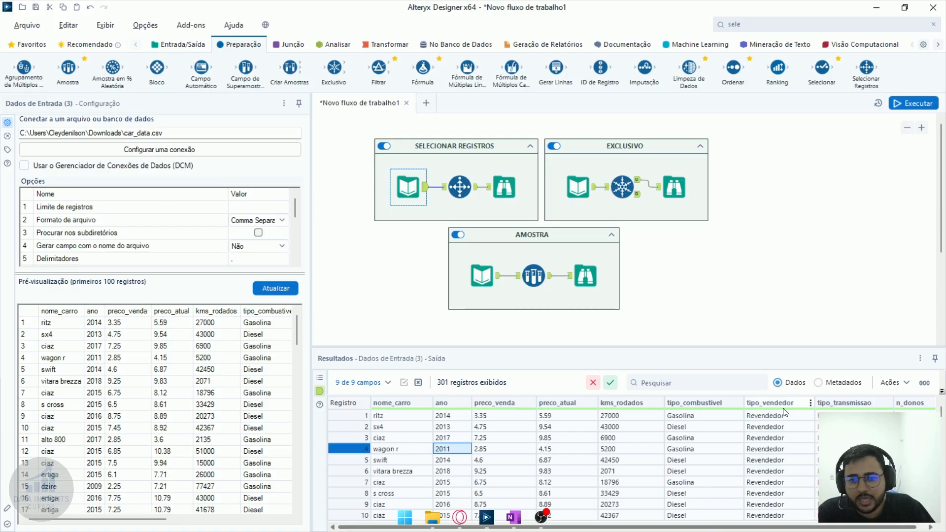
{"action": "scroll", "coordinate": [482, 456], "scroll_direction": "down", "scroll_amount": 3}
{"action": "scroll", "coordinate": [521, 447], "scroll_direction": "up", "scroll_amount": 3}
{"action": "left_click_drag", "start_coordinate": [478, 429], "coordinate": [838, 427]}
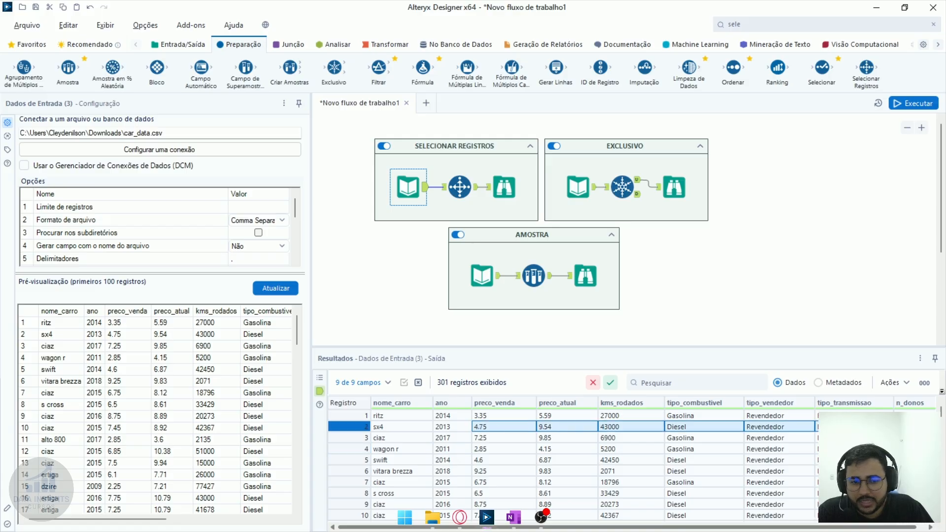
{"action": "left_click", "coordinate": [837, 428]}
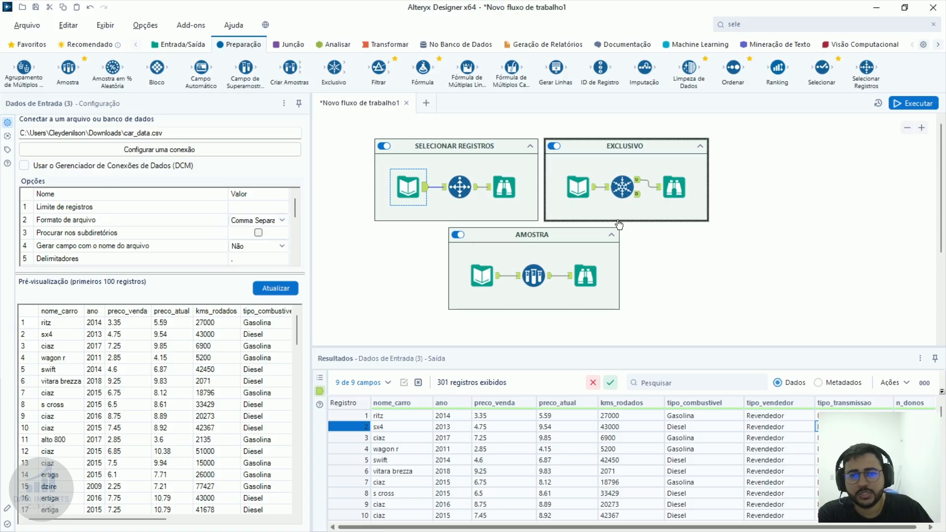
Step: Examine the record range of the Selecionar Registros tool and compare its incoming records with the Navegar output
{"action": "left_click", "coordinate": [469, 193]}
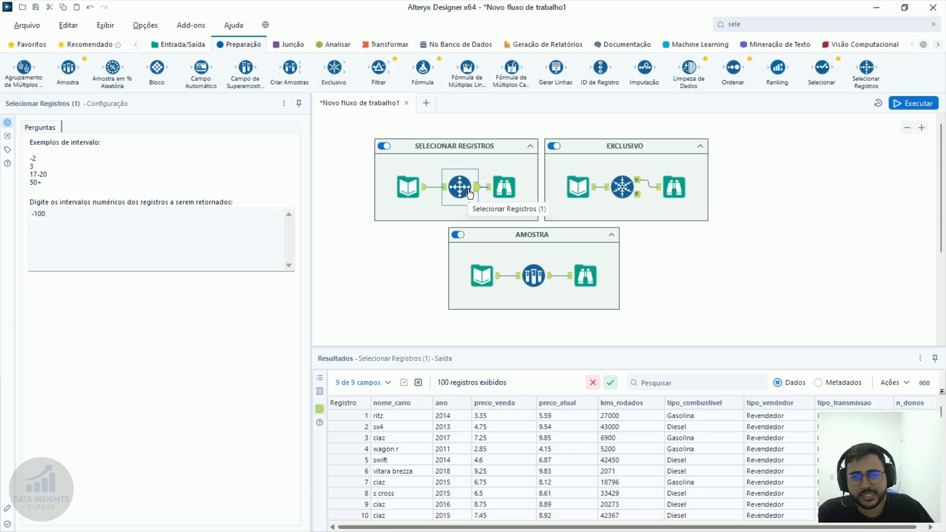
{"action": "left_click", "coordinate": [95, 220]}
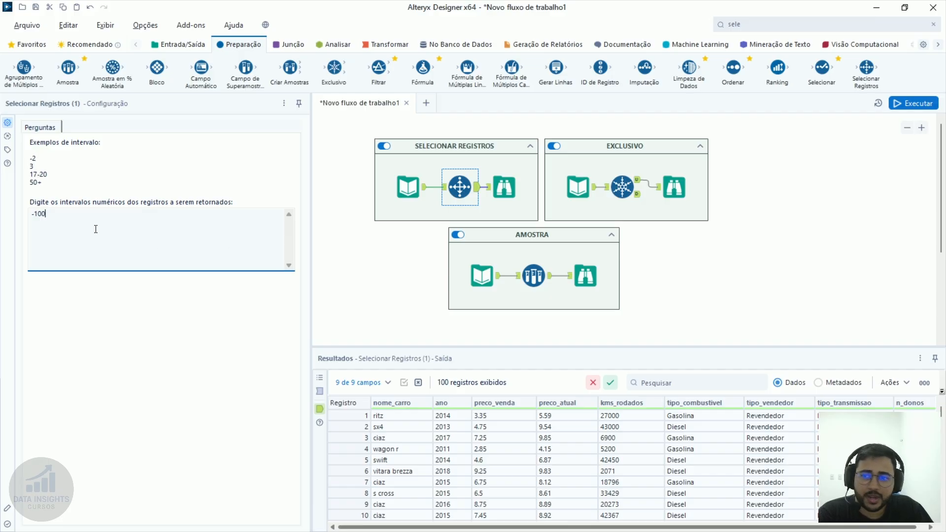
{"action": "left_click_drag", "start_coordinate": [75, 219], "coordinate": [30, 216]}
{"action": "left_click", "coordinate": [72, 217]}
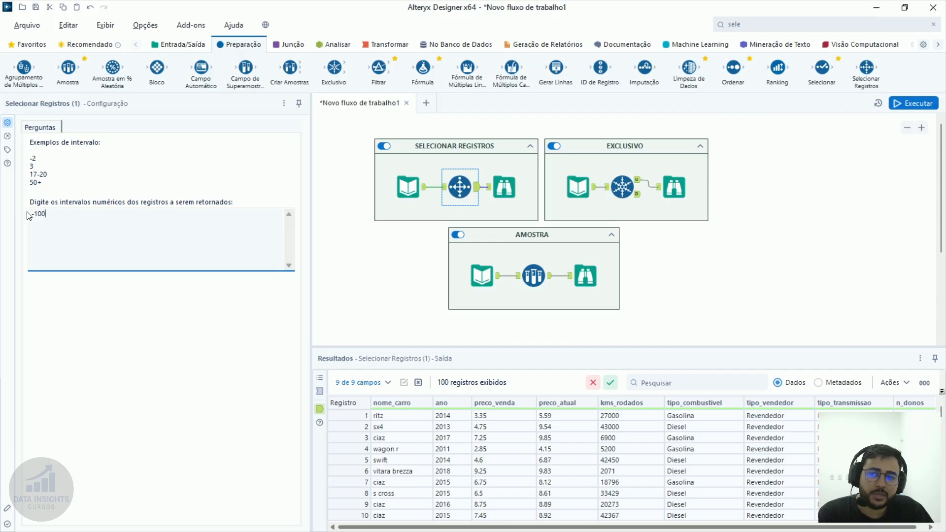
{"action": "left_click", "coordinate": [36, 224]}
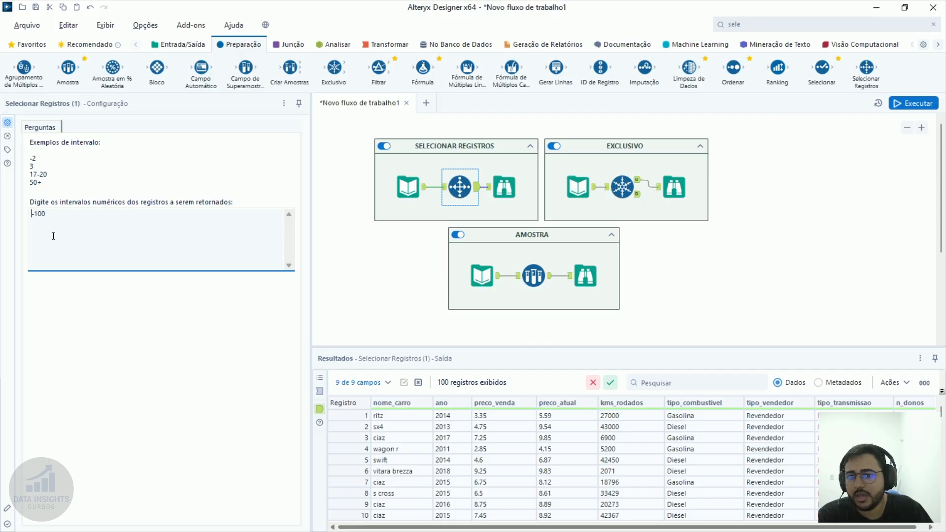
{"action": "key", "text": "ctrl+a"}
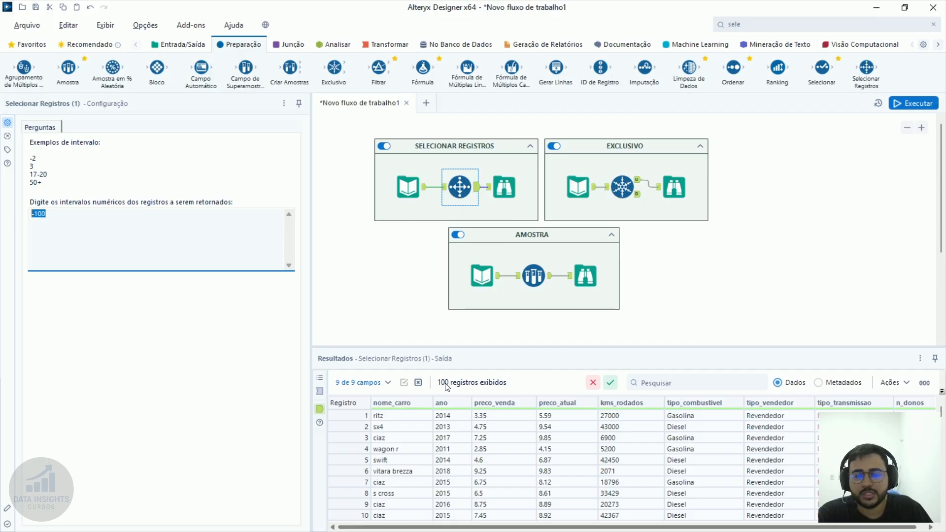
{"action": "left_click", "coordinate": [512, 190]}
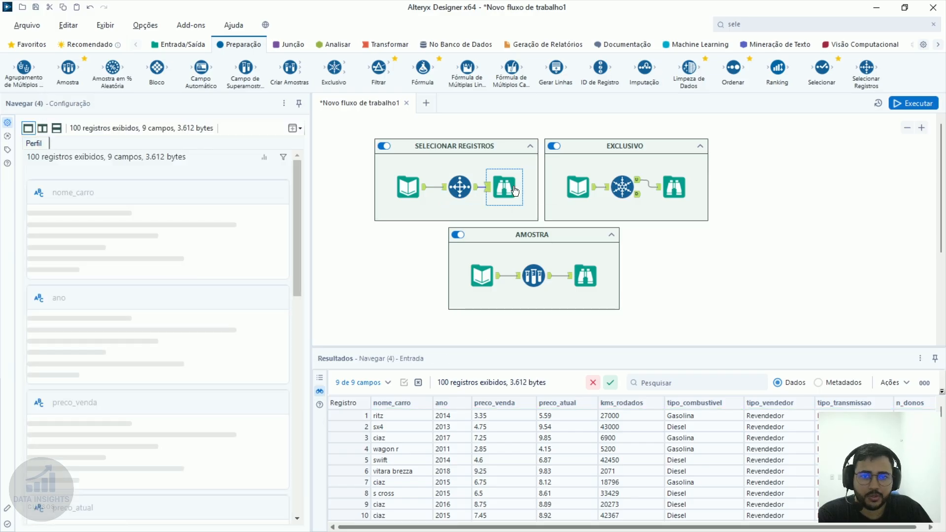
{"action": "left_click", "coordinate": [443, 200]}
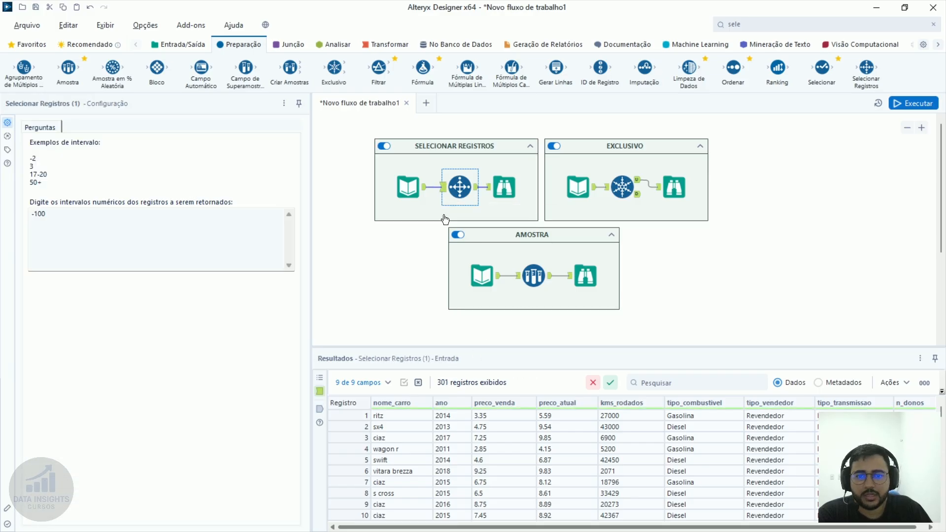
{"action": "left_click", "coordinate": [491, 185]}
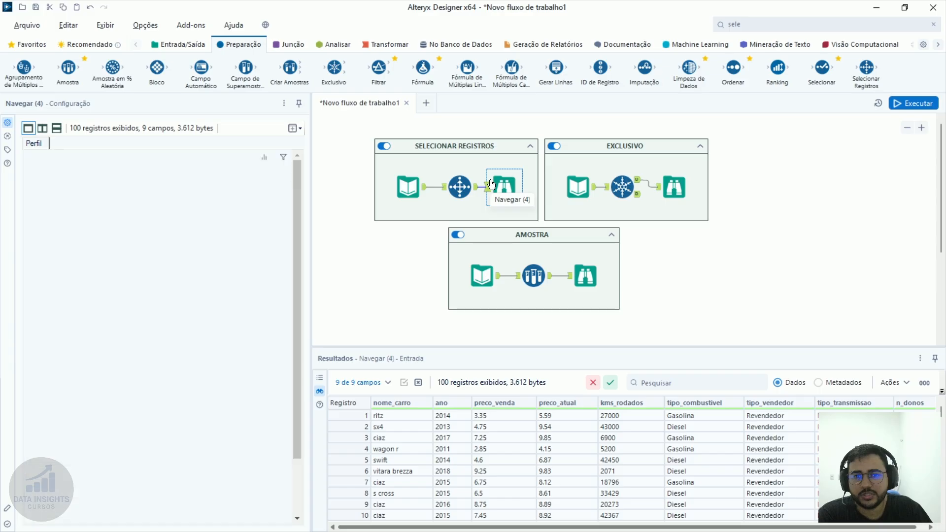
{"action": "left_click", "coordinate": [458, 188]}
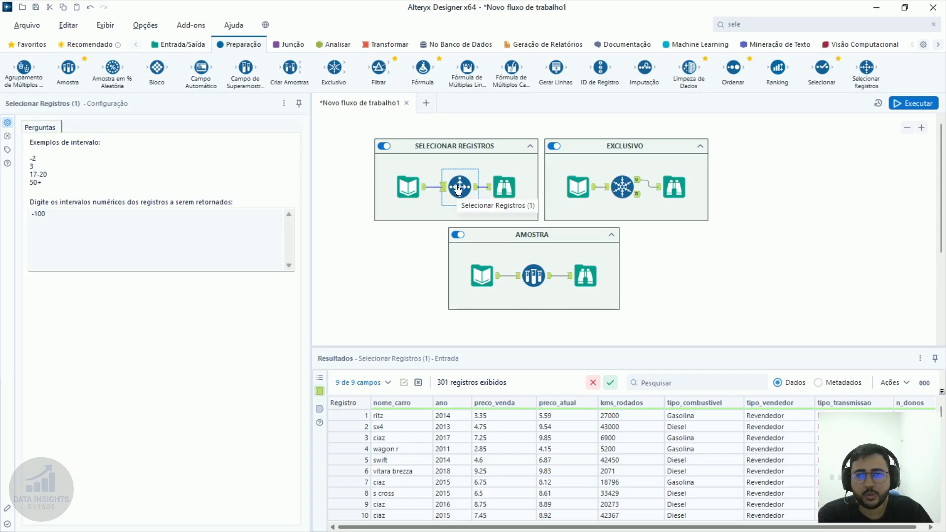
Step: Set the Selecionar Registros range to 10-100, run the workflow and view the result in its Navegar tool
{"action": "left_click", "coordinate": [118, 217]}
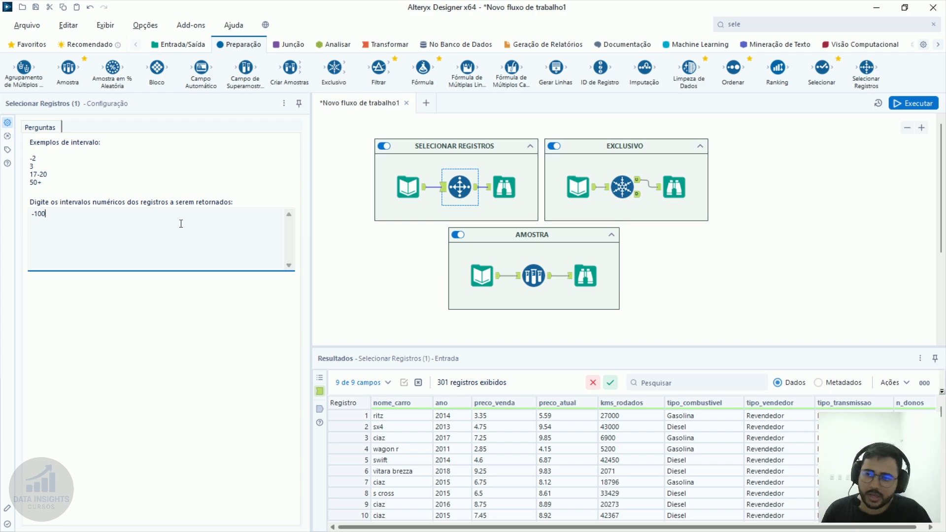
{"action": "key", "text": "ctrl+a"}
{"action": "key", "text": "BackSpace"}
{"action": "type", "text": "-100"}
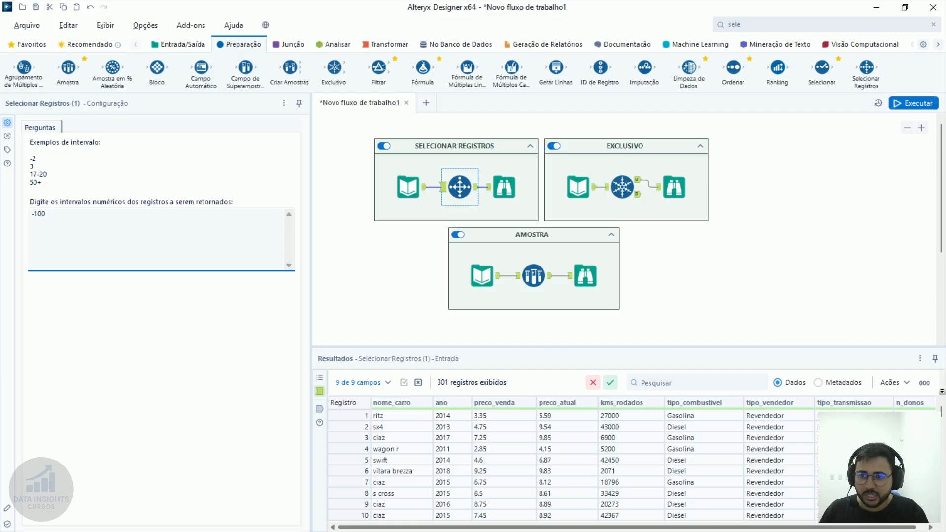
{"action": "type", "text": "10"}
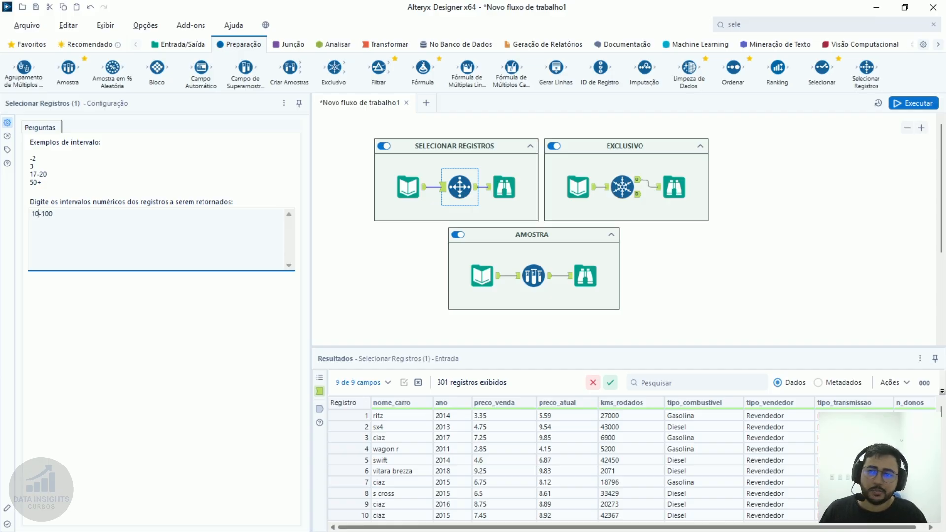
{"action": "key", "text": "ctrl+r"}
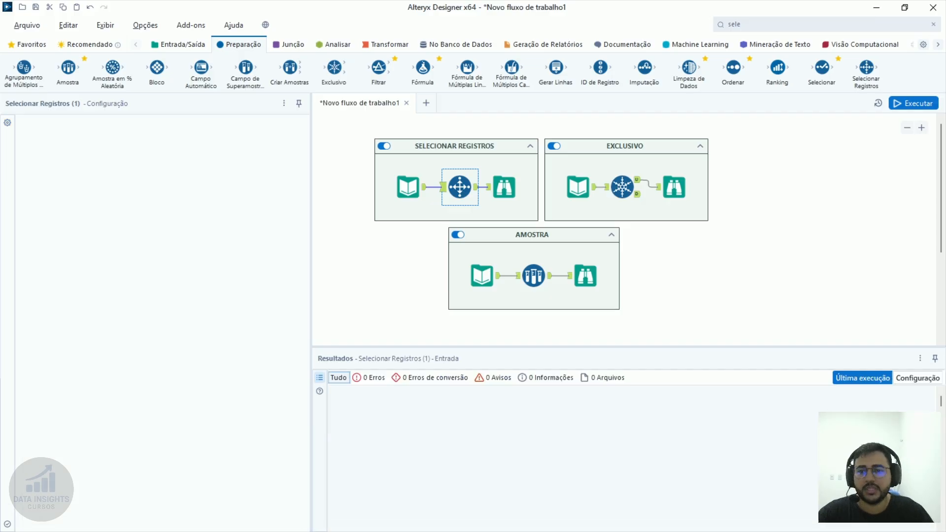
{"action": "left_click", "coordinate": [503, 189]}
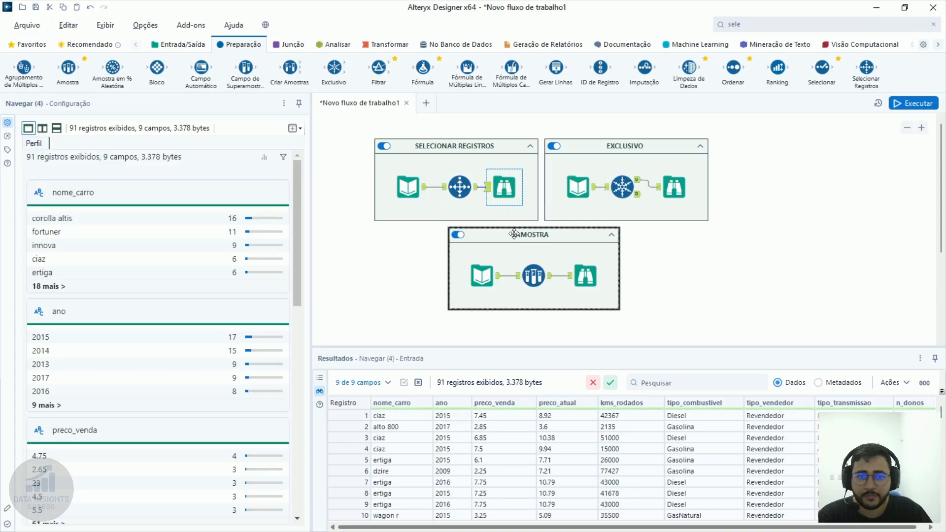
Step: Review the Selecionar Registros range setting and the records in the tool's output
{"action": "left_click", "coordinate": [460, 187]}
{"action": "left_click", "coordinate": [147, 236]}
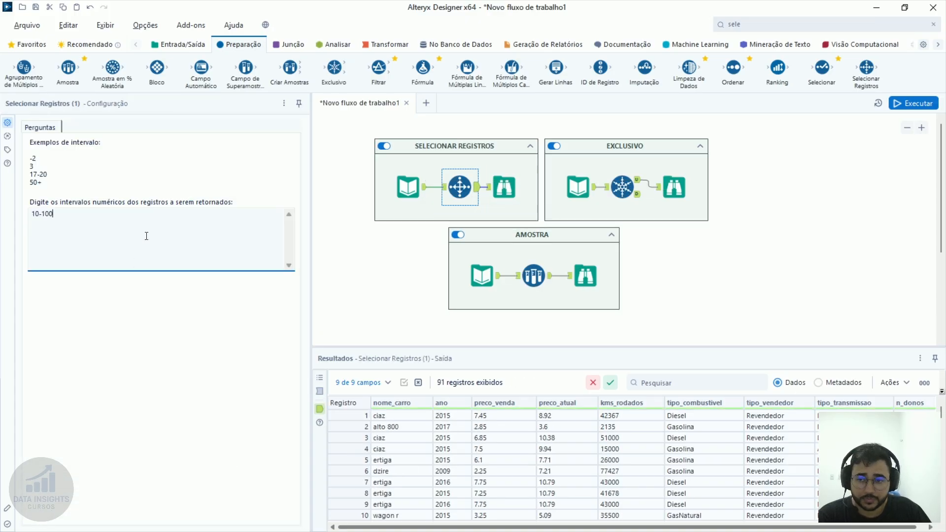
{"action": "left_click_drag", "start_coordinate": [106, 229], "coordinate": [18, 228]}
{"action": "left_click", "coordinate": [83, 222]}
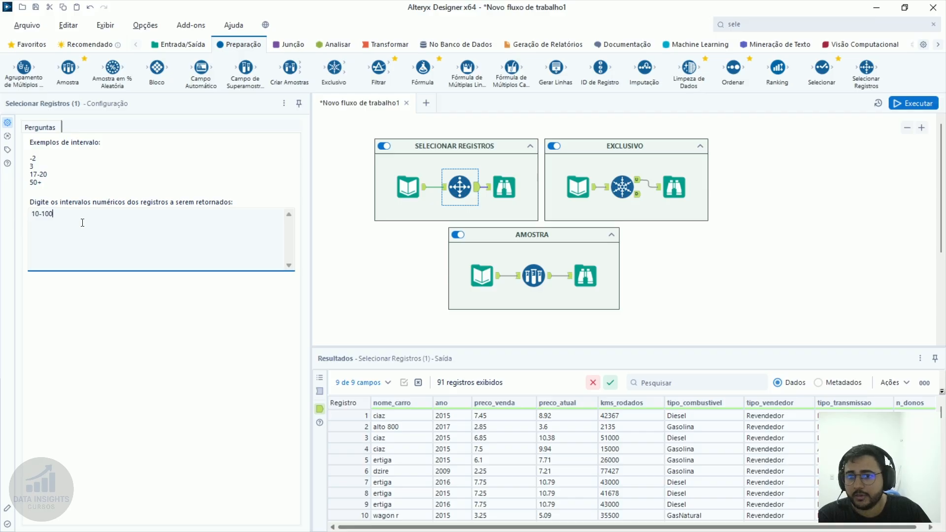
{"action": "left_click_drag", "start_coordinate": [96, 220], "coordinate": [15, 217]}
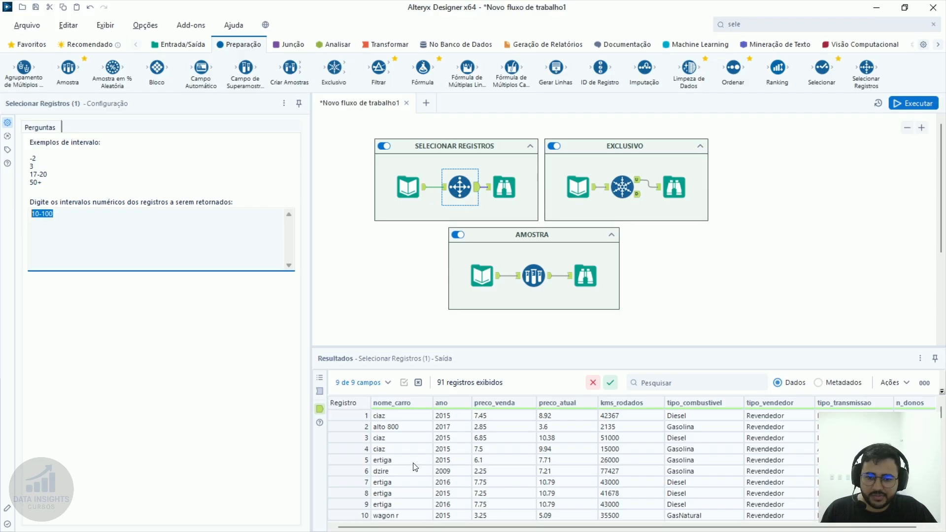
{"action": "scroll", "coordinate": [414, 468], "scroll_direction": "down", "scroll_amount": 1}
{"action": "left_click", "coordinate": [364, 482]}
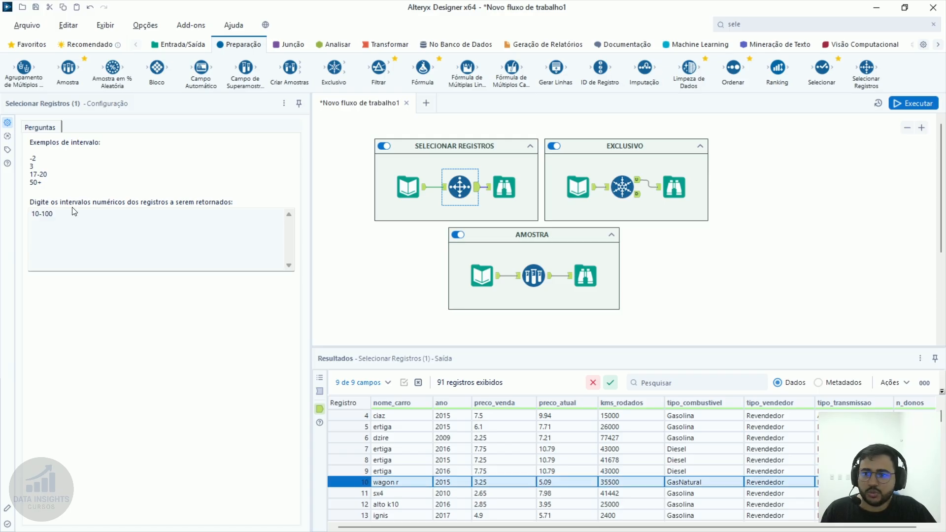
Step: Set the Selecionar Registros range to only record 10, run the workflow and view the Navegar result, dismissing any error dialogs
{"action": "left_click_drag", "start_coordinate": [41, 213], "coordinate": [121, 214]}
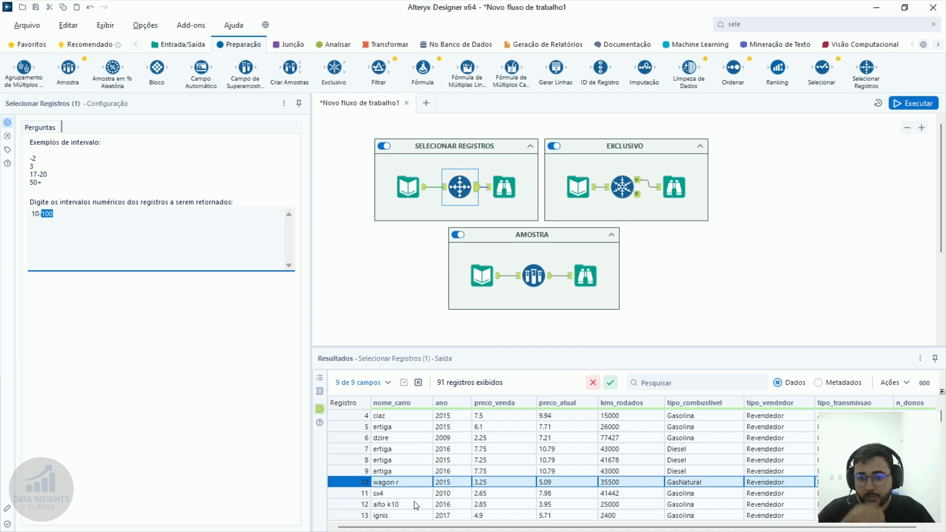
{"action": "key", "text": "BackSpace"}
{"action": "key", "text": "BackSpace"}
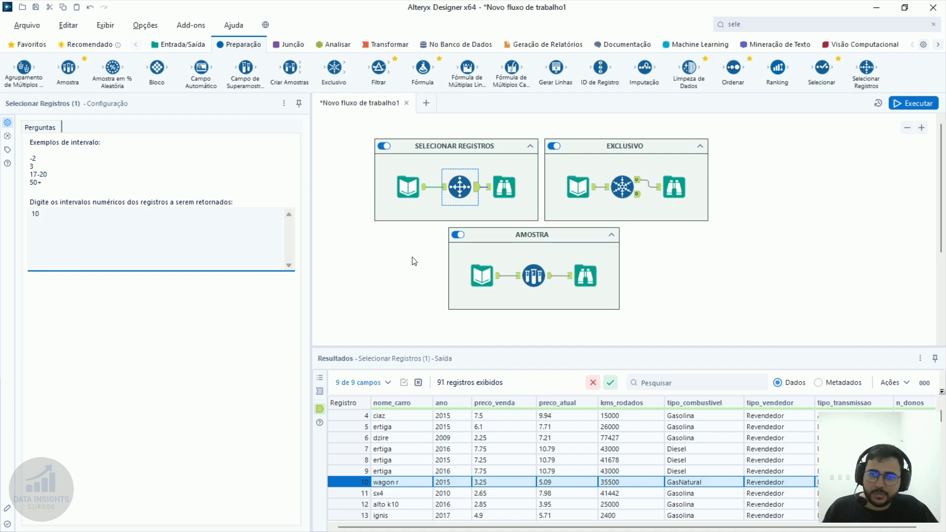
{"action": "key", "text": "ctrl+r"}
{"action": "left_click", "coordinate": [504, 187]}
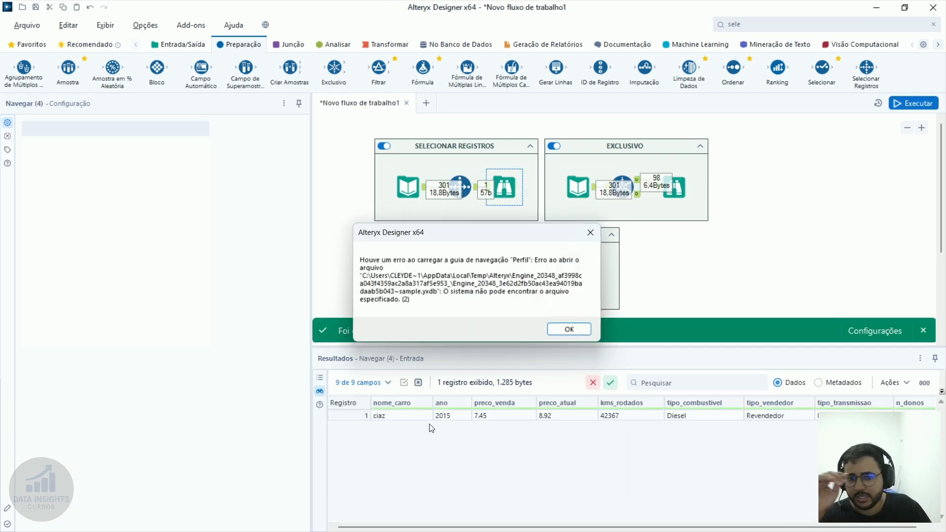
{"action": "left_click", "coordinate": [565, 329]}
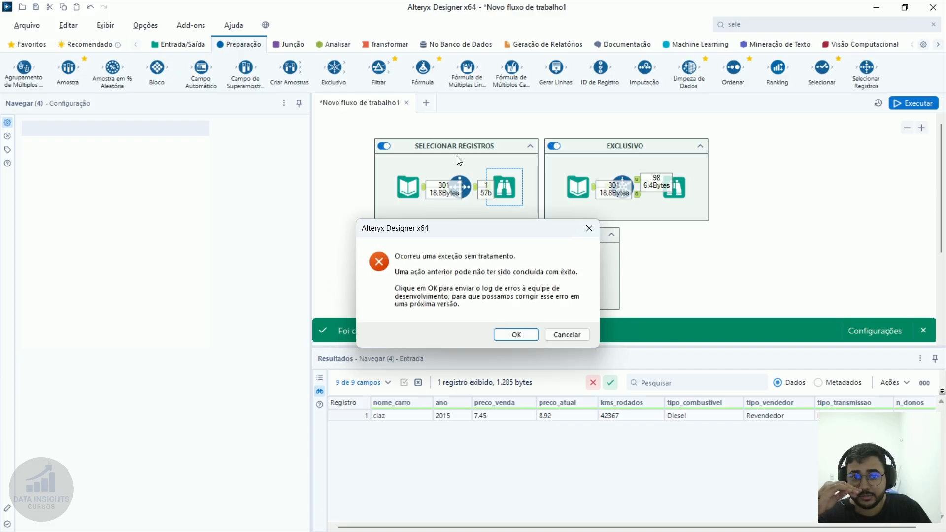
{"action": "left_click", "coordinate": [517, 335]}
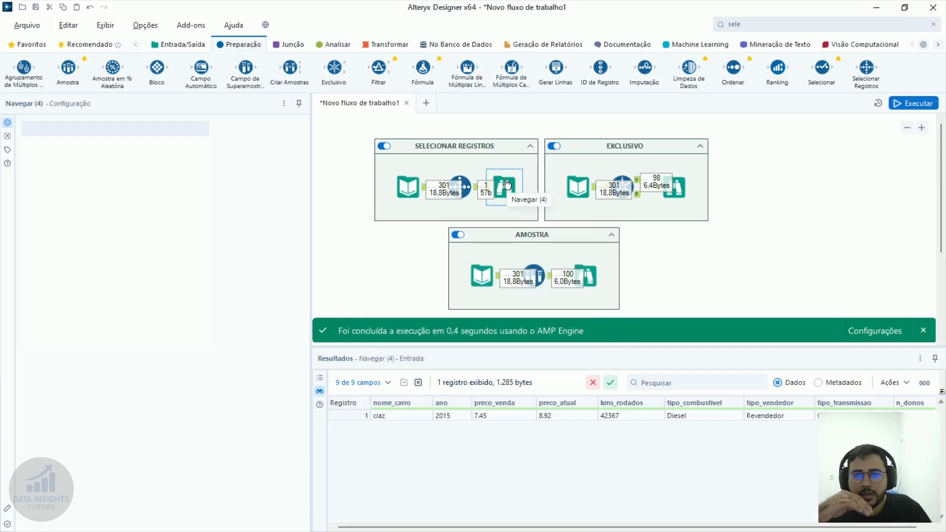
Step: Set the Selecionar Registros range to 11, run the workflow and show the tool's incoming records for comparison
{"action": "left_click", "coordinate": [466, 188]}
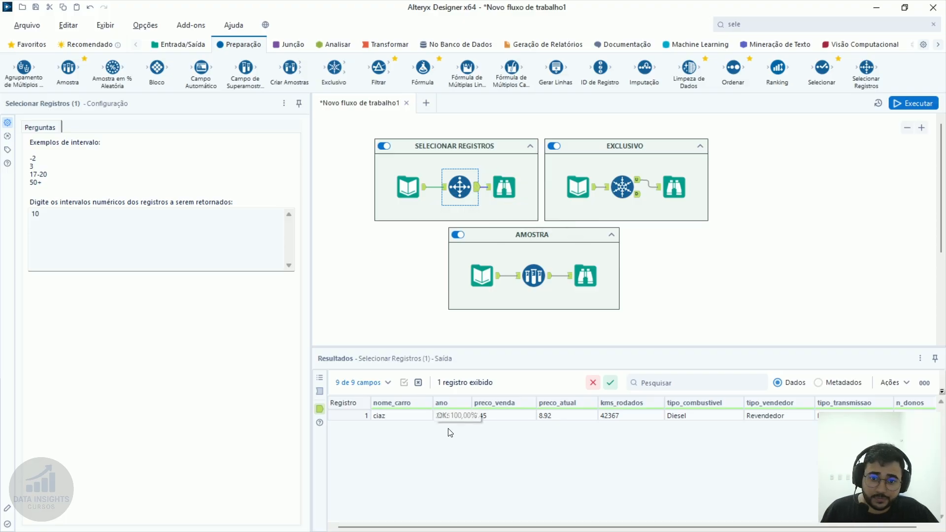
{"action": "left_click", "coordinate": [69, 218]}
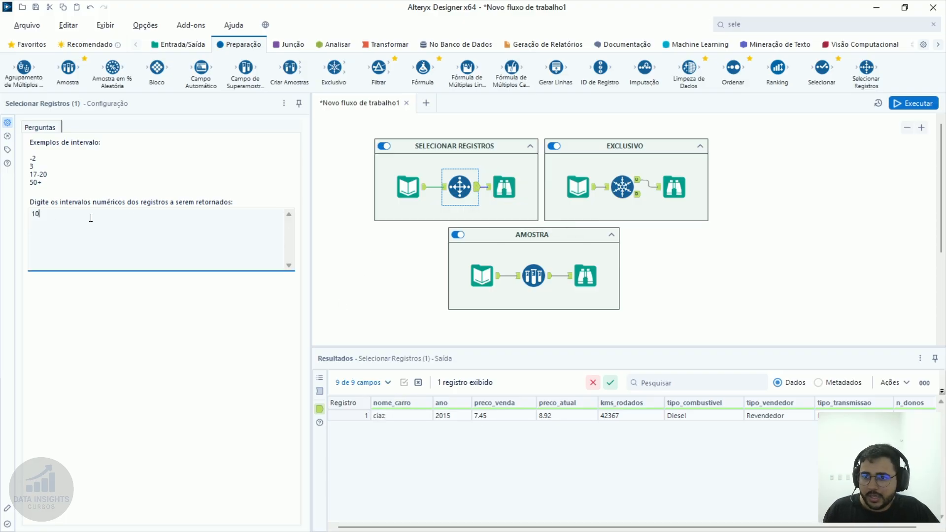
{"action": "key", "text": "BackSpace"}
{"action": "type", "text": "5"}
{"action": "key", "text": "ctrl+r"}
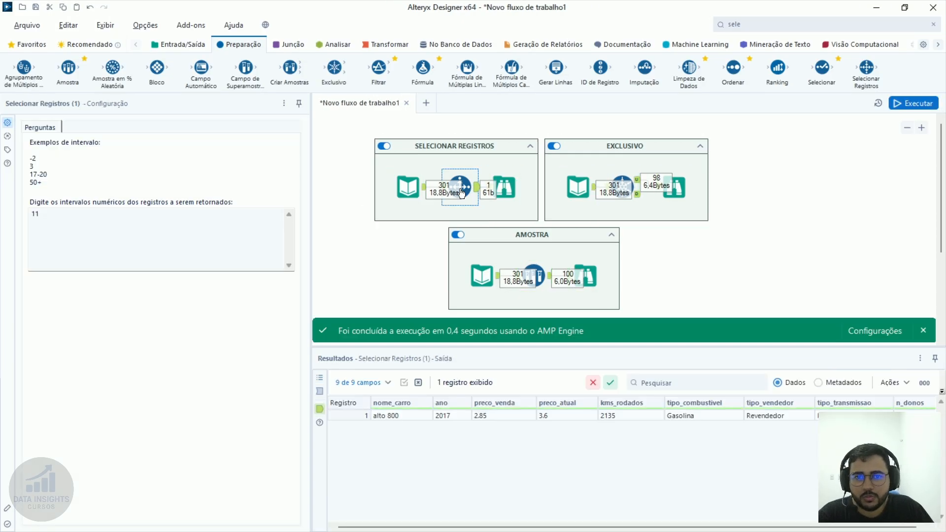
{"action": "left_click", "coordinate": [448, 193]}
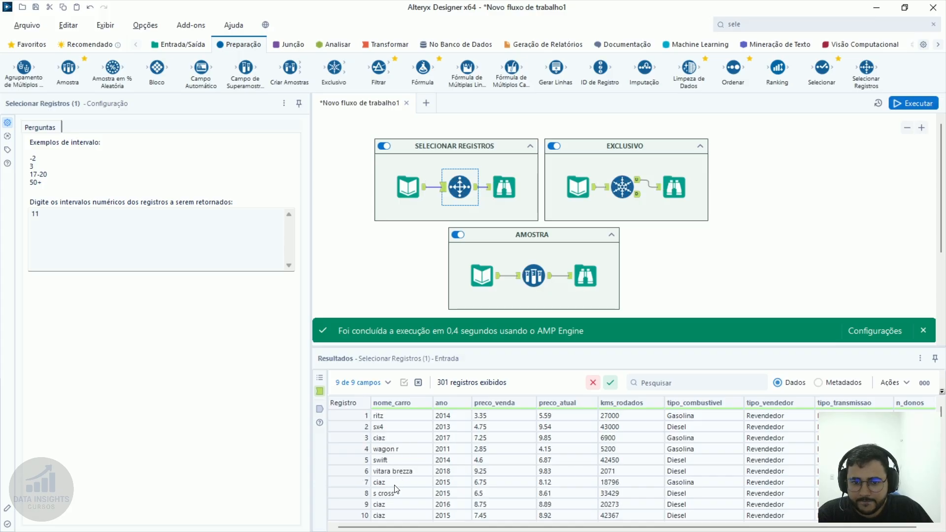
Step: Examine the incoming records and the car_data.csv input data around records 10 to 19 to compare positions with the Selecionar Registros output
{"action": "left_click_drag", "start_coordinate": [398, 420], "coordinate": [403, 502]}
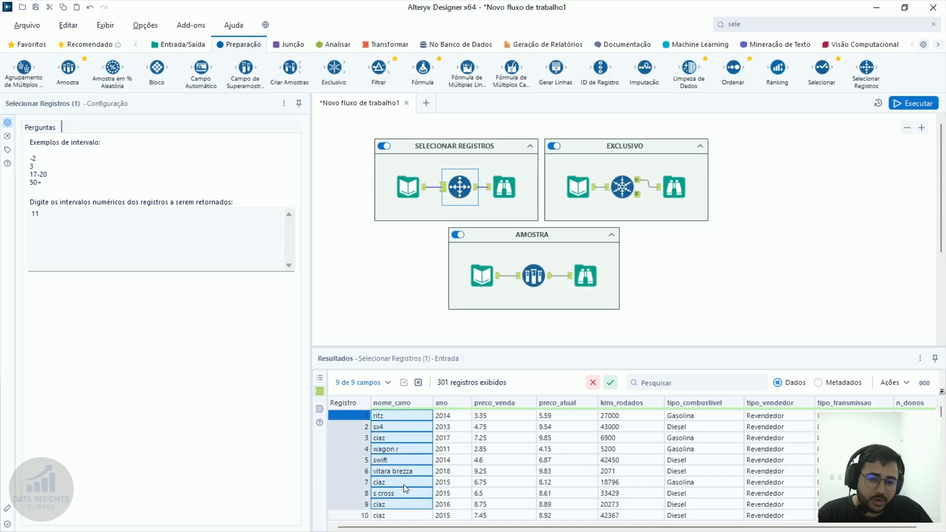
{"action": "scroll", "coordinate": [403, 424], "scroll_direction": "down", "scroll_amount": 1}
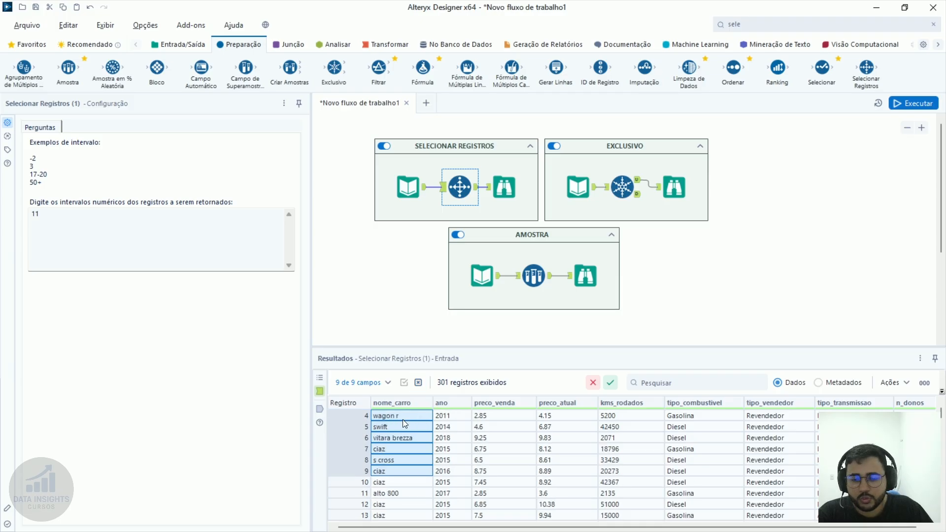
{"action": "left_click", "coordinate": [409, 187]}
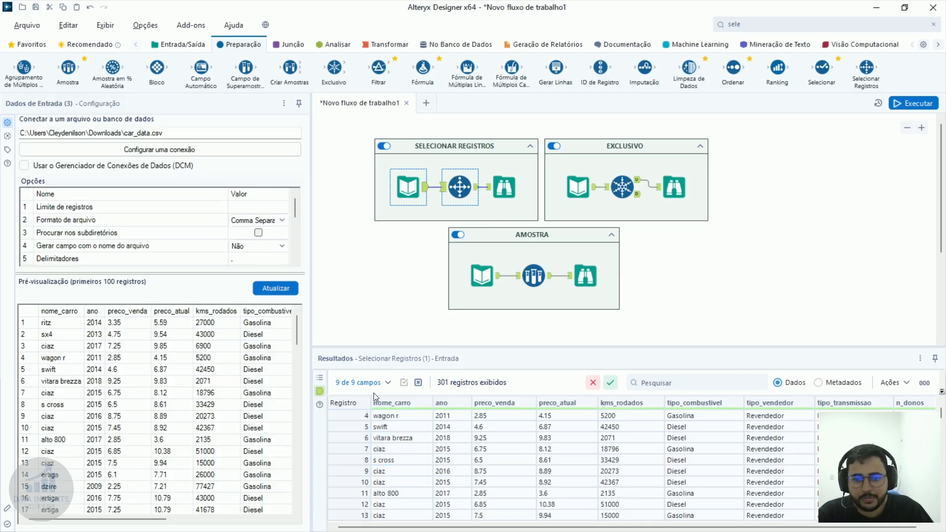
{"action": "left_click_drag", "start_coordinate": [399, 419], "coordinate": [389, 514]}
{"action": "left_click", "coordinate": [389, 515]}
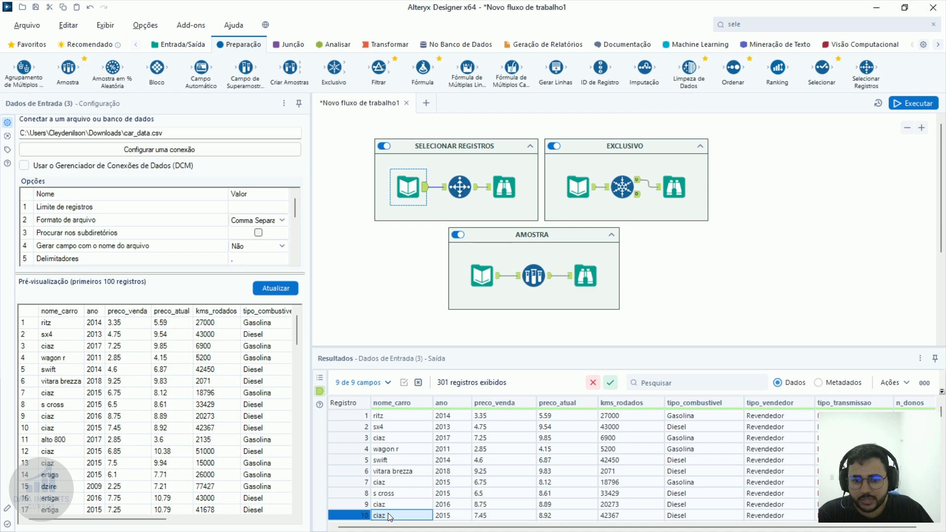
{"action": "scroll", "coordinate": [402, 511], "scroll_direction": "down", "scroll_amount": 3}
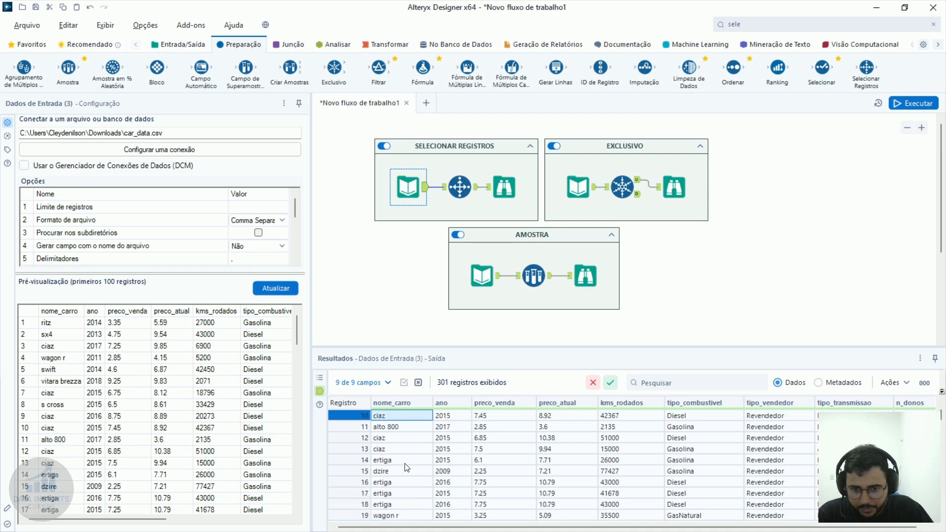
{"action": "scroll", "coordinate": [407, 469], "scroll_direction": "up", "scroll_amount": 2}
{"action": "scroll", "coordinate": [409, 463], "scroll_direction": "down", "scroll_amount": 1}
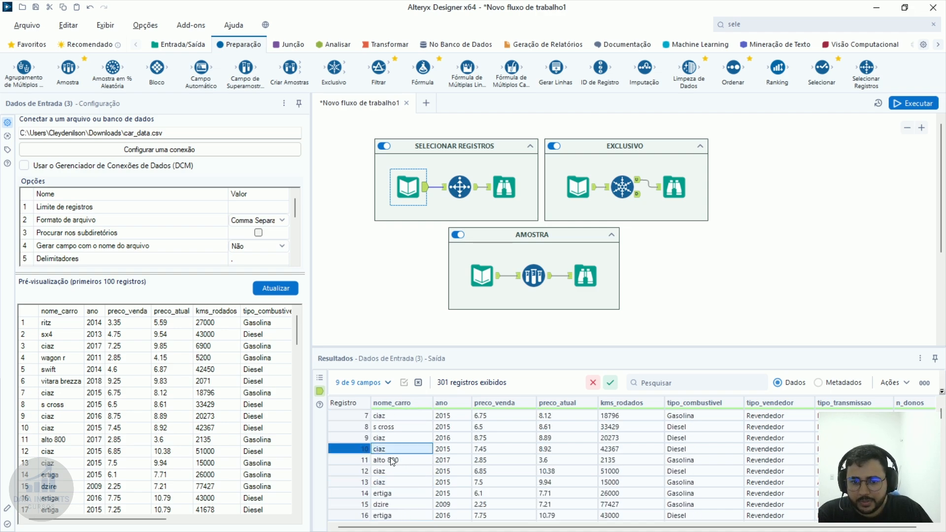
{"action": "left_click_drag", "start_coordinate": [405, 463], "coordinate": [405, 500]}
{"action": "left_click", "coordinate": [396, 495]}
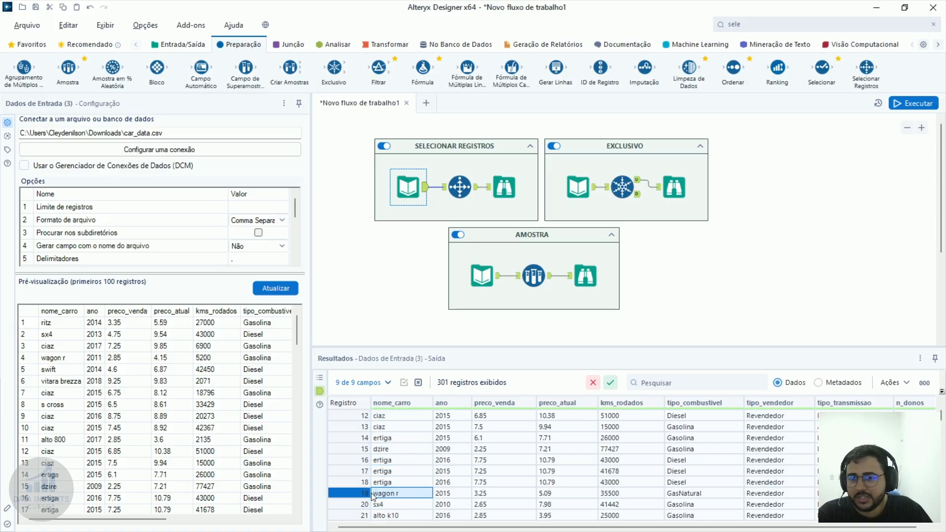
Step: Set the Selecionar Registros range to only record 19, run the workflow and view the result in its Navegar tool and output
{"action": "left_click", "coordinate": [460, 187]}
{"action": "left_click", "coordinate": [38, 213]}
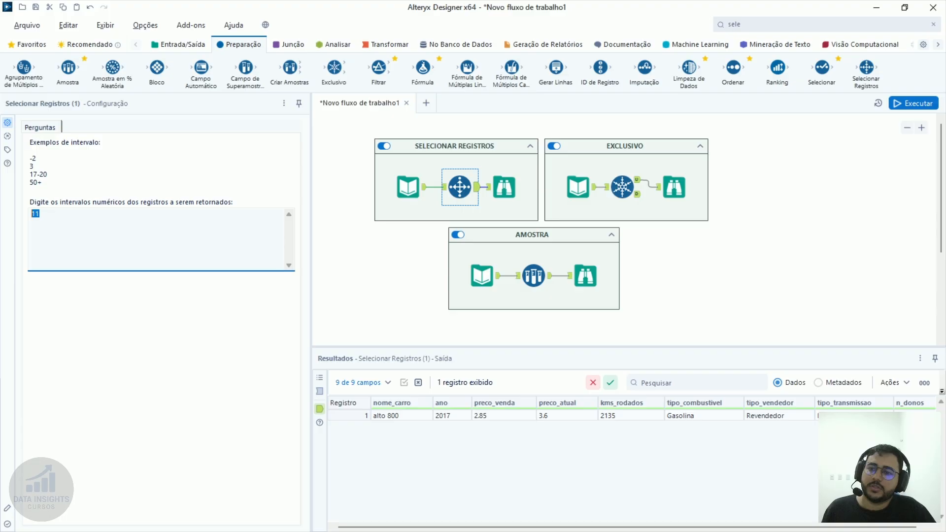
{"action": "key", "text": "BackSpace"}
{"action": "left_click", "coordinate": [542, 181]}
{"action": "key", "text": "ctrl+r"}
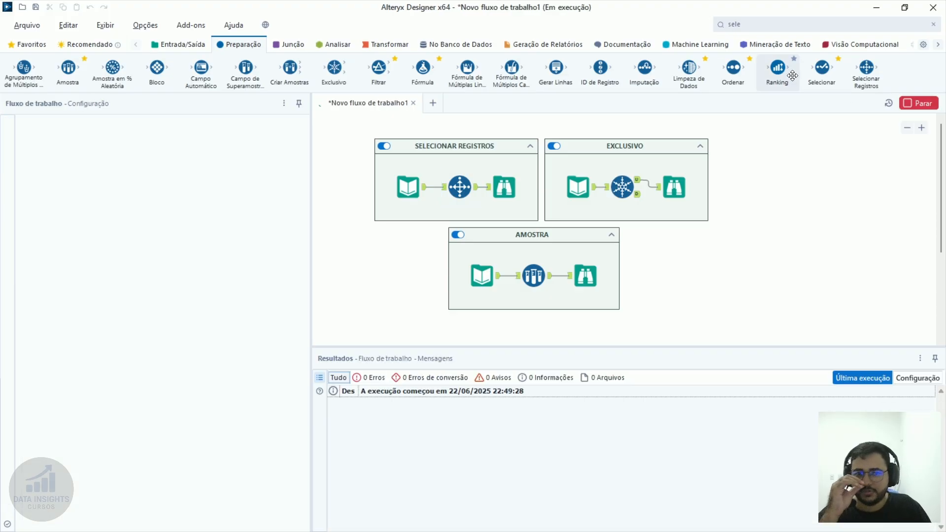
{"action": "left_click", "coordinate": [504, 187]}
{"action": "left_click_drag", "start_coordinate": [355, 415], "coordinate": [610, 418]}
{"action": "left_click", "coordinate": [457, 191]}
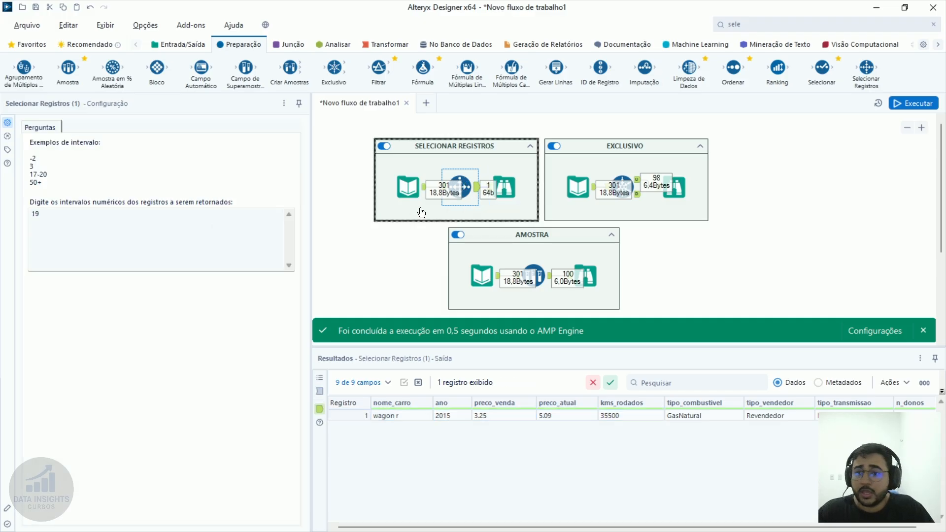
{"action": "left_click", "coordinate": [84, 233]}
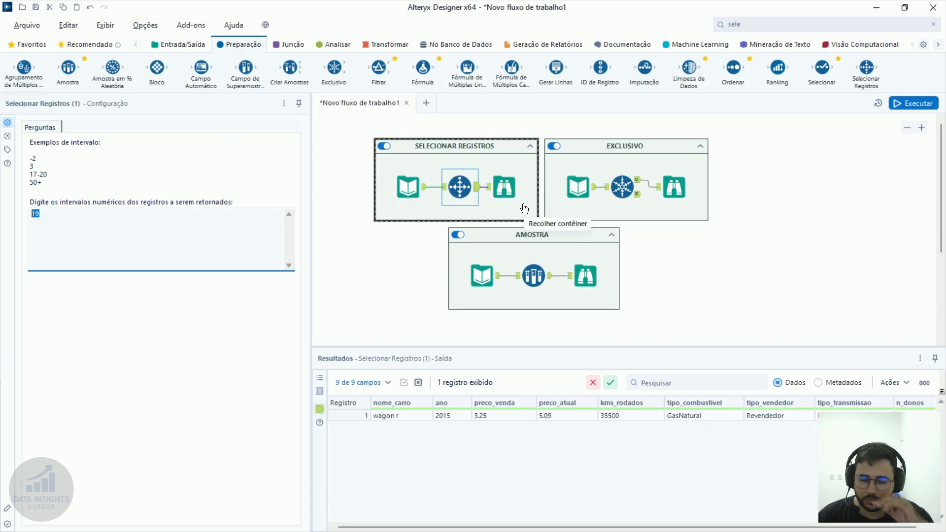
{"action": "left_click", "coordinate": [468, 191]}
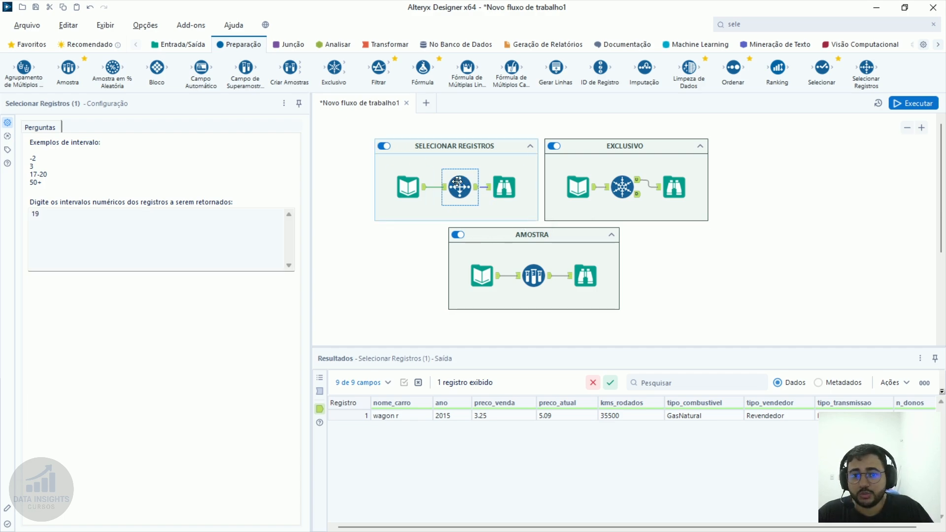
Step: Configure the Amostra tool to Primeiros N% de linhas with N = 50, run the workflow and view the tool's output
{"action": "left_click", "coordinate": [534, 278]}
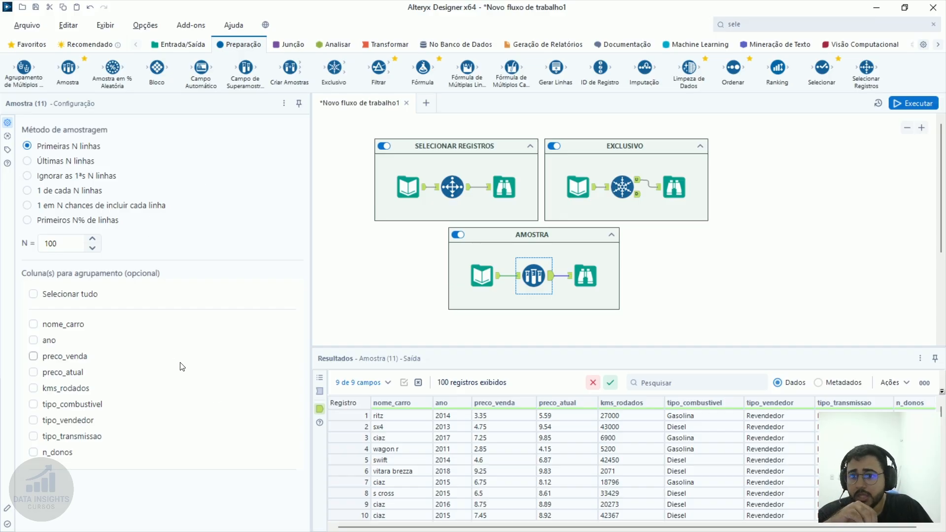
{"action": "left_click_drag", "start_coordinate": [71, 247], "coordinate": [17, 252]}
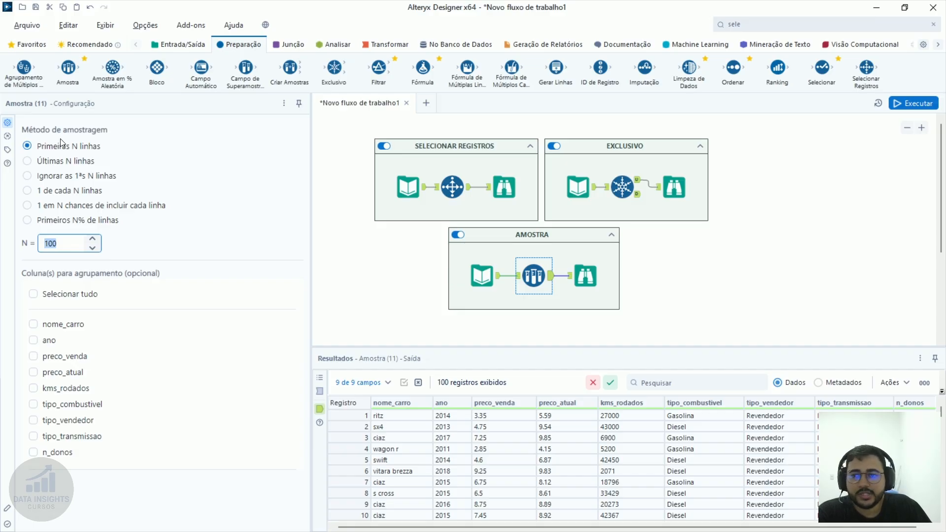
{"action": "left_click", "coordinate": [62, 249]}
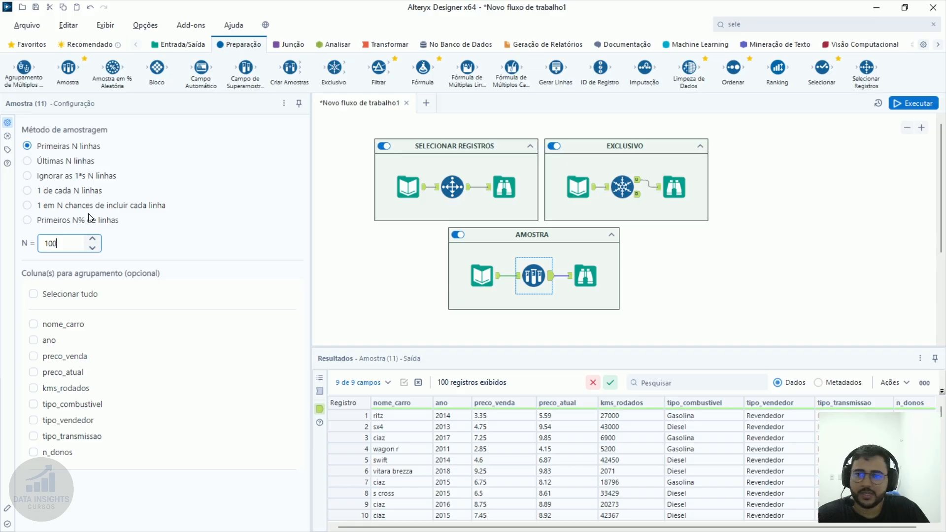
{"action": "left_click", "coordinate": [69, 189]}
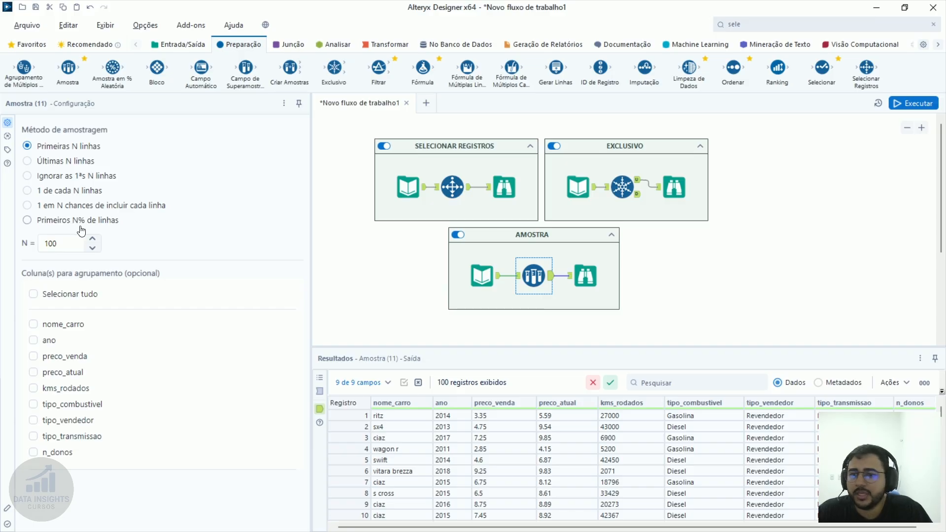
{"action": "double_click", "coordinate": [50, 243]}
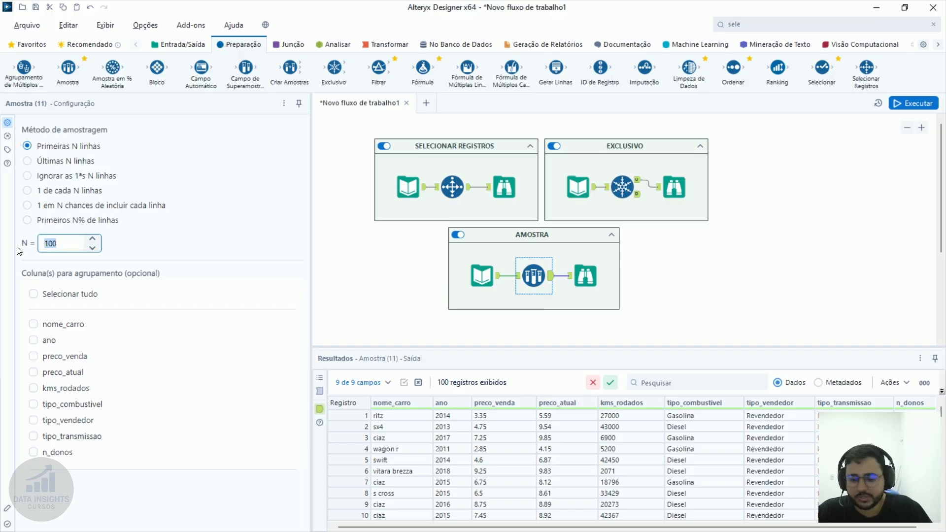
{"action": "type", "text": "50"}
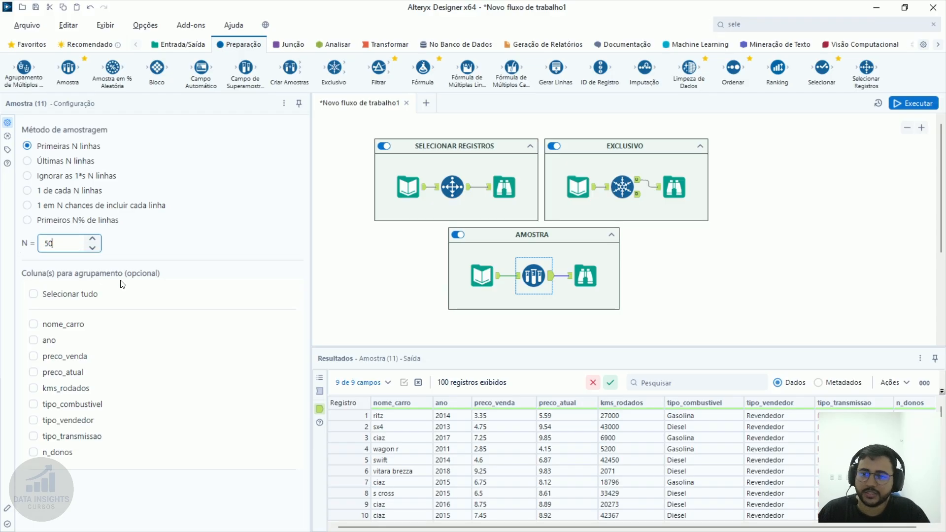
{"action": "left_click", "coordinate": [99, 219]}
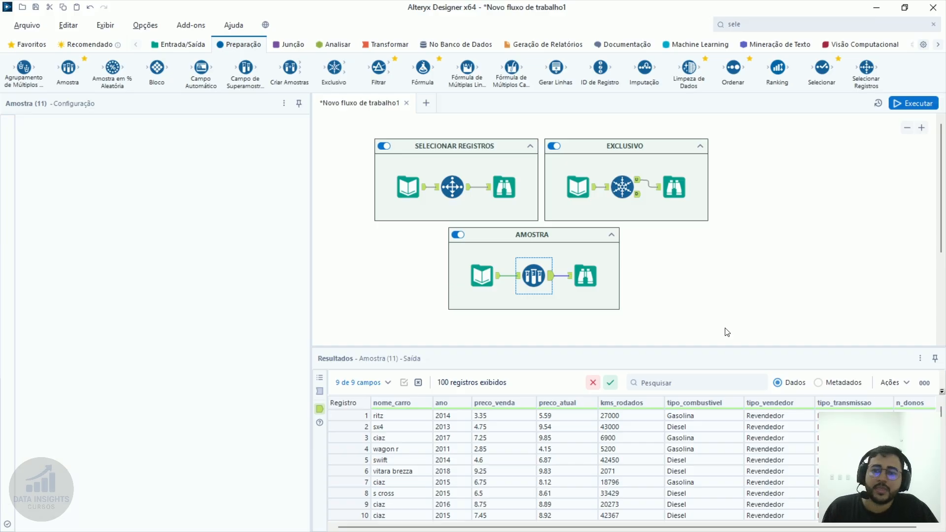
{"action": "key", "text": "ctrl+r"}
{"action": "left_click", "coordinate": [535, 280]}
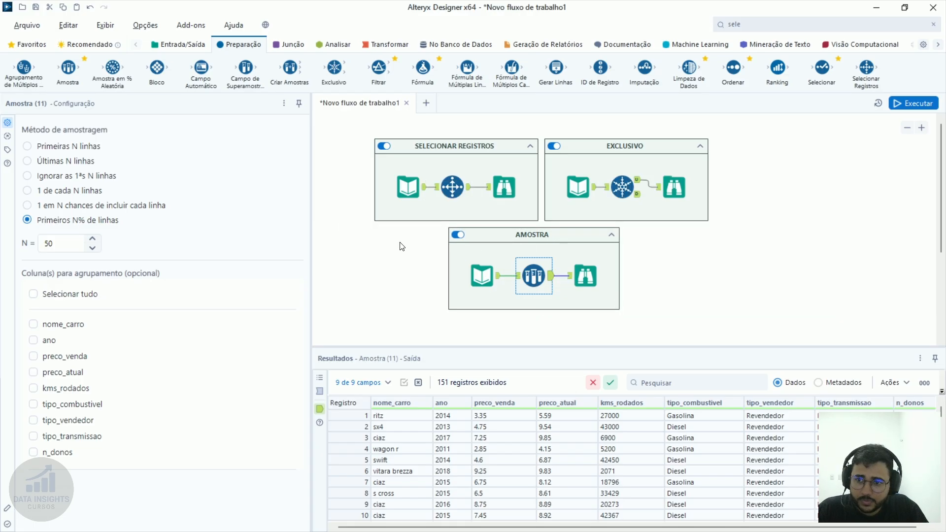
Step: Group the Amostra sampling by nome_carro and ano, run the workflow and view the records in its Navegar tool
{"action": "left_click", "coordinate": [79, 294]}
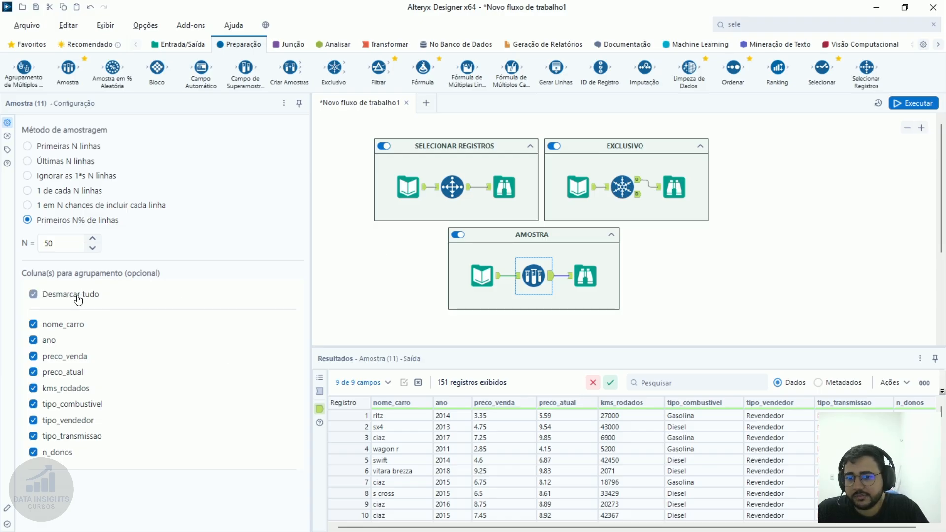
{"action": "left_click", "coordinate": [72, 295]}
{"action": "left_click", "coordinate": [63, 325]}
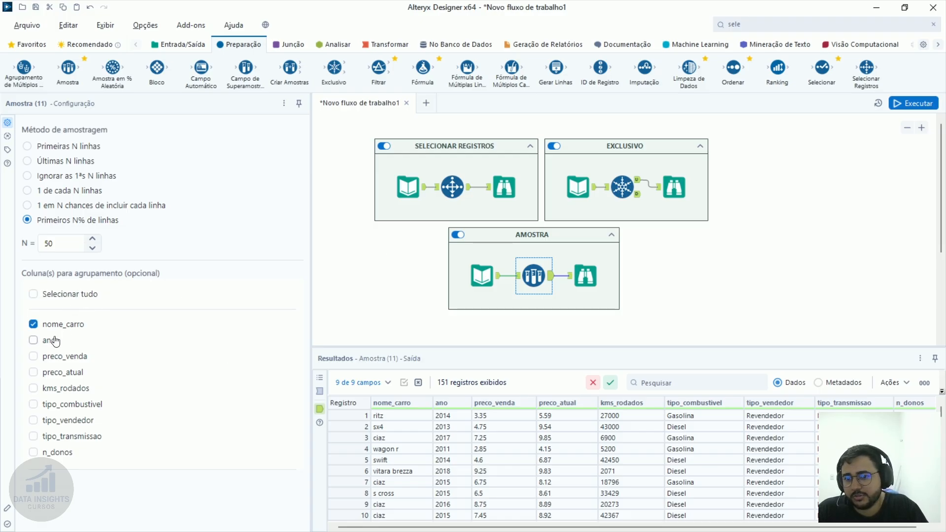
{"action": "left_click", "coordinate": [53, 340]}
{"action": "left_click", "coordinate": [927, 109]}
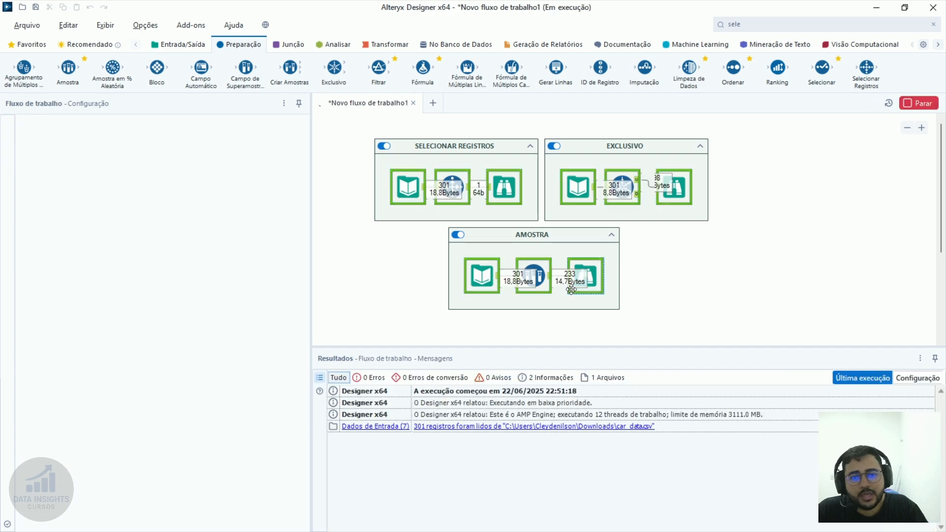
{"action": "left_click", "coordinate": [593, 275]}
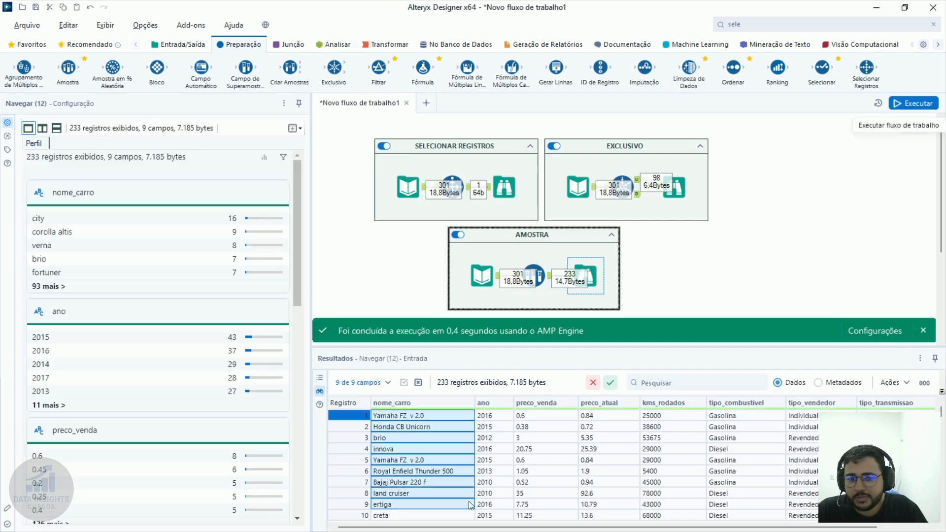
{"action": "left_click", "coordinate": [494, 460]}
Step: Remove the nome_carro and ano grouping from the Amostra tool, rerun the workflow and view the tool's output
{"action": "left_click", "coordinate": [553, 278]}
{"action": "left_click", "coordinate": [548, 277]}
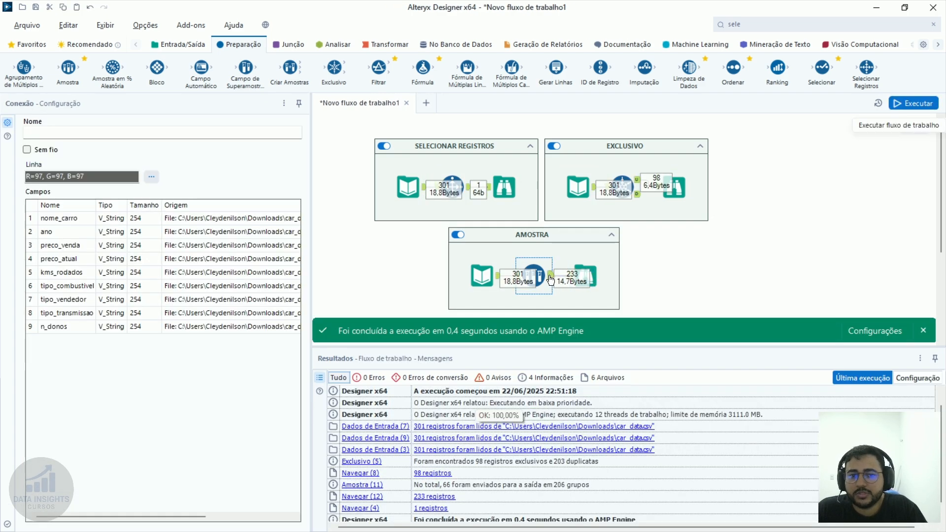
{"action": "left_click", "coordinate": [56, 325]}
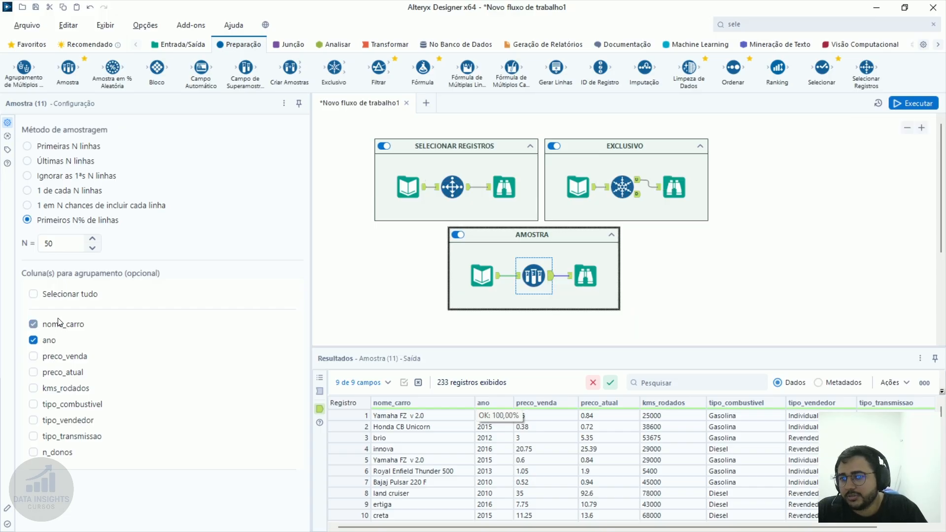
{"action": "left_click", "coordinate": [49, 341]}
{"action": "left_click", "coordinate": [755, 236]}
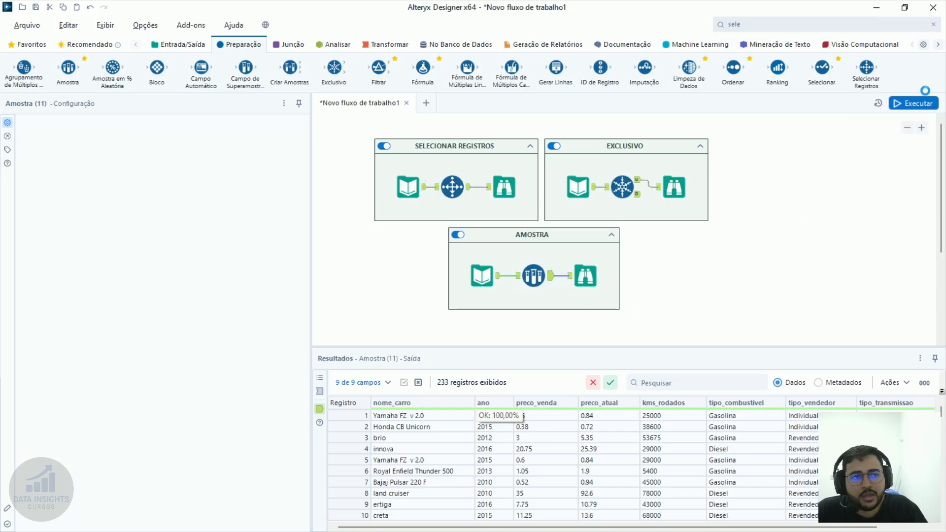
{"action": "key", "text": "ctrl+r"}
{"action": "left_click", "coordinate": [545, 281]}
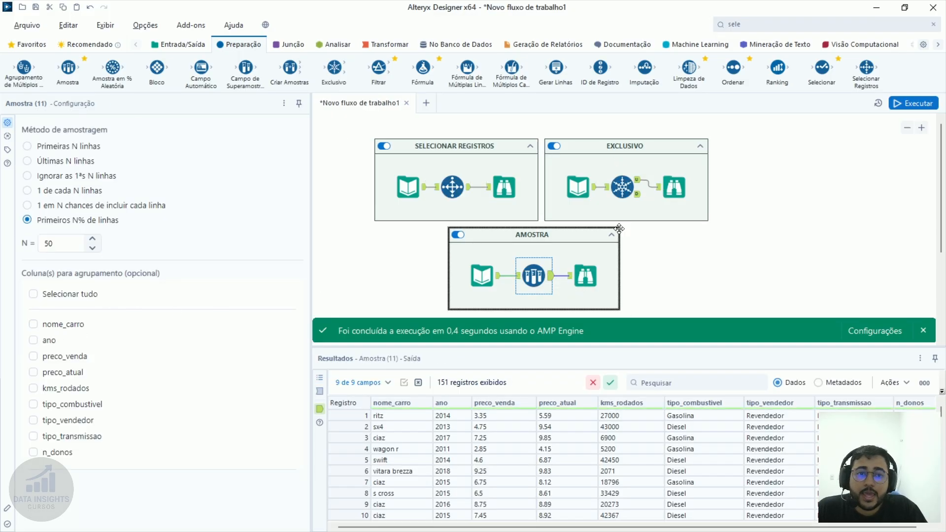
Step: Align the AMOSTRA container directly beneath SELECIONAR REGISTROS and move the EXCLUSIVO container away from the other two
{"action": "left_click_drag", "start_coordinate": [534, 237], "coordinate": [461, 237]}
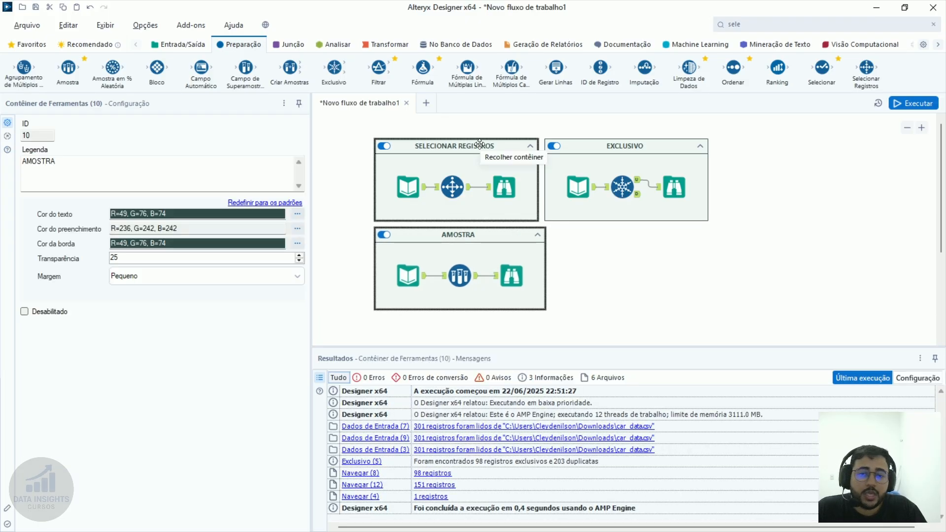
{"action": "left_click_drag", "start_coordinate": [632, 140], "coordinate": [654, 169]}
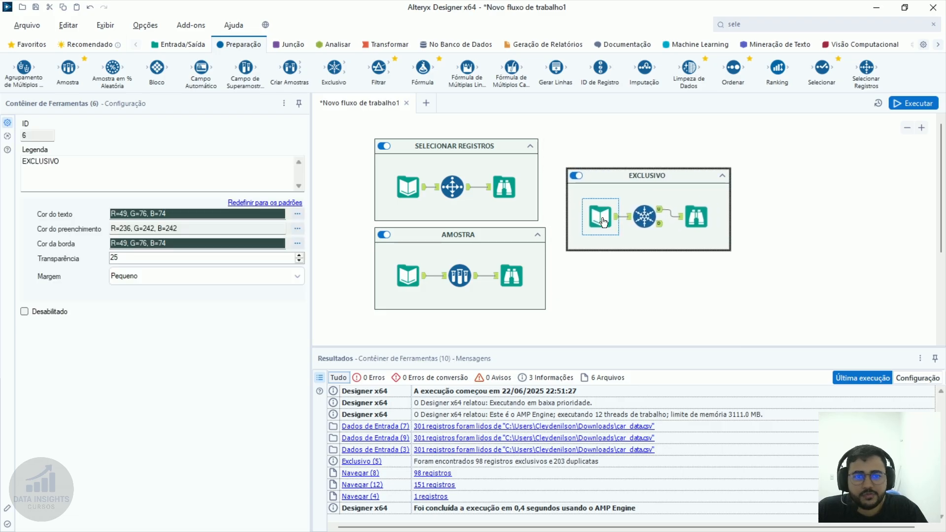
Step: Compare the EXCLUSIVO container's input records with the Exclusivo tool's unique output based on nome_carro
{"action": "left_click", "coordinate": [607, 219]}
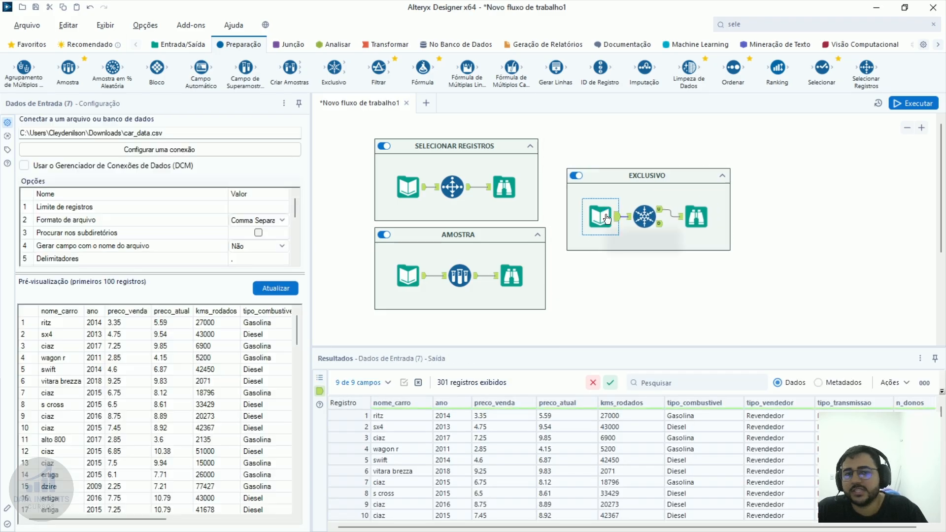
{"action": "left_click", "coordinate": [656, 217]}
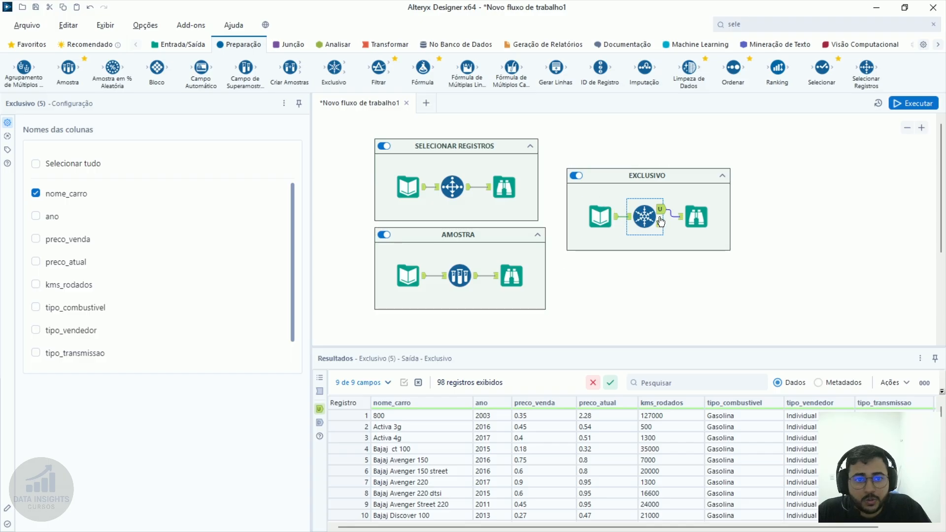
{"action": "left_click", "coordinate": [616, 217]}
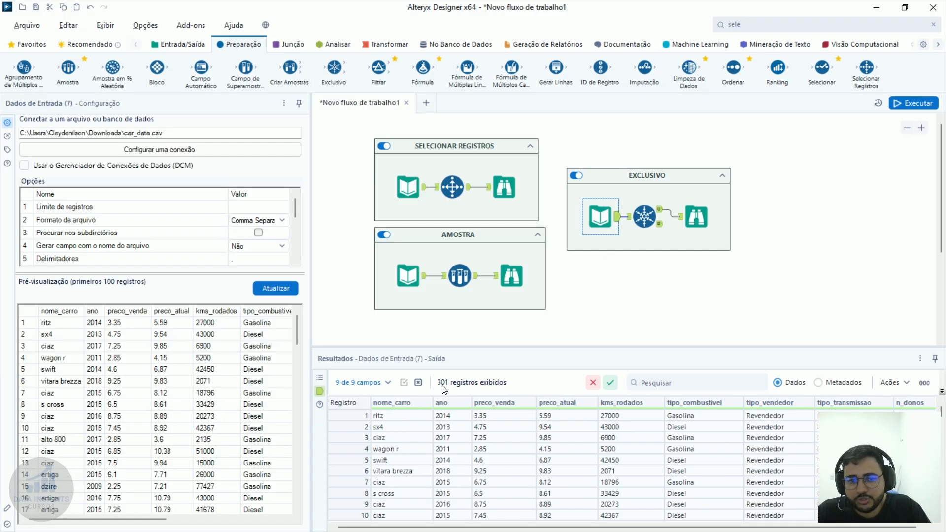
{"action": "left_click", "coordinate": [645, 215]}
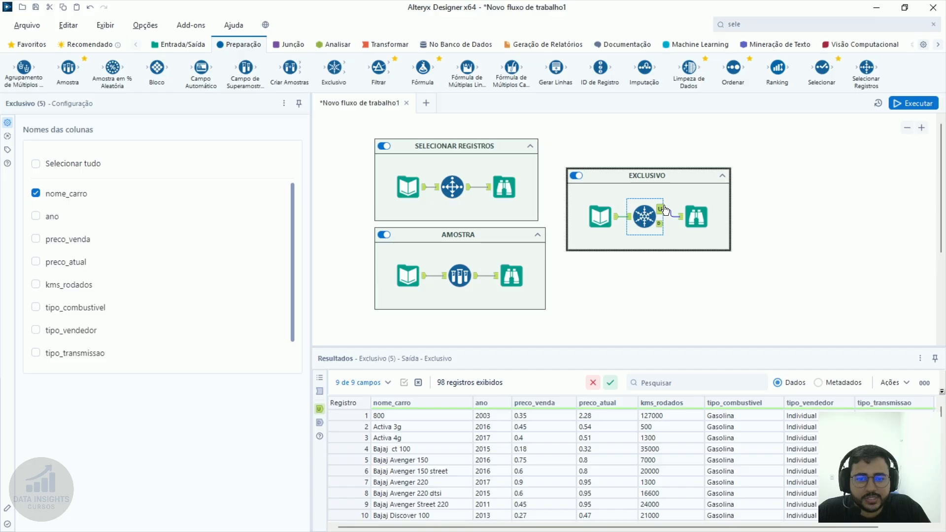
{"action": "left_click_drag", "start_coordinate": [403, 418], "coordinate": [419, 519]}
{"action": "scroll", "coordinate": [449, 443], "scroll_direction": "up", "scroll_amount": 1}
{"action": "left_click_drag", "start_coordinate": [480, 438], "coordinate": [438, 477]}
{"action": "left_click", "coordinate": [418, 438]}
{"action": "scroll", "coordinate": [413, 419], "scroll_direction": "down", "scroll_amount": 2}
{"action": "scroll", "coordinate": [404, 454], "scroll_direction": "up", "scroll_amount": 2}
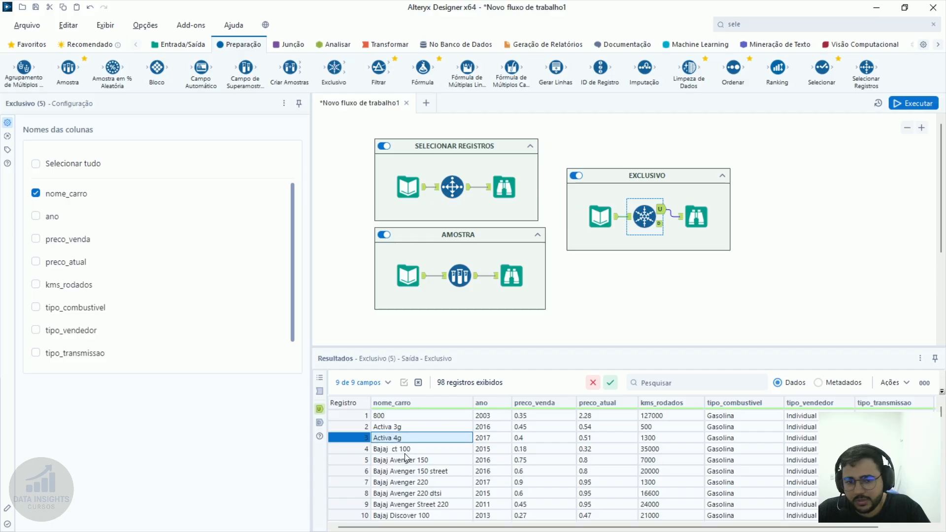
Step: Examine the car names in the Exclusivo tool's unique output, from the first records down to ciaz
{"action": "left_click", "coordinate": [425, 428]}
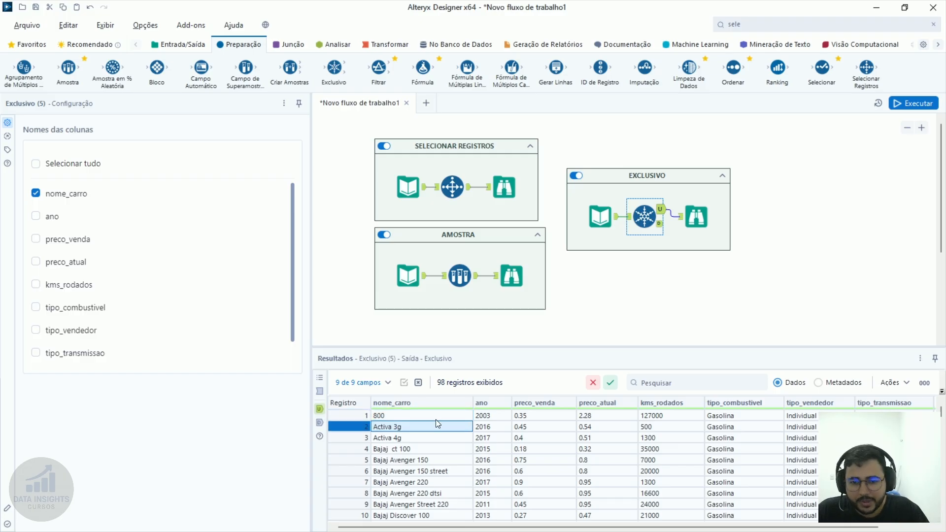
{"action": "scroll", "coordinate": [429, 459], "scroll_direction": "down", "scroll_amount": 13}
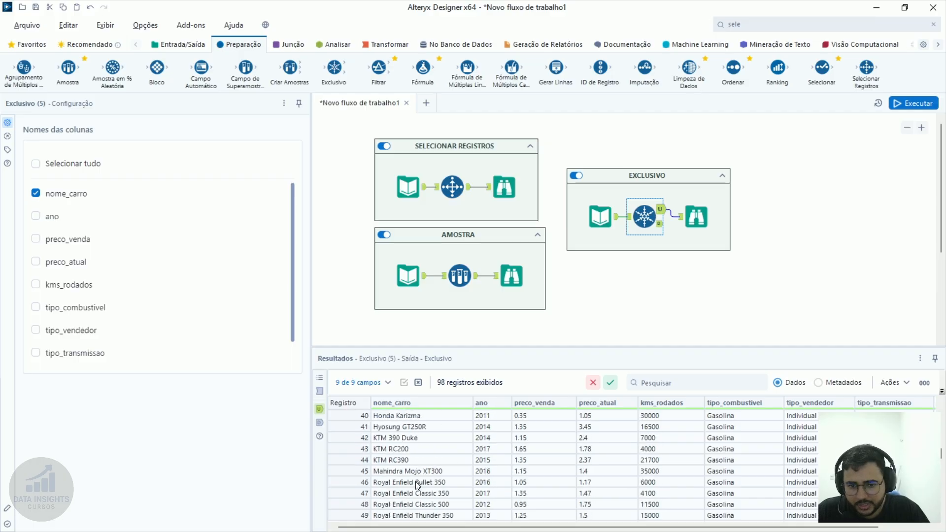
{"action": "scroll", "coordinate": [418, 485], "scroll_direction": "down", "scroll_amount": 15}
{"action": "scroll", "coordinate": [418, 485], "scroll_direction": "up", "scroll_amount": 20}
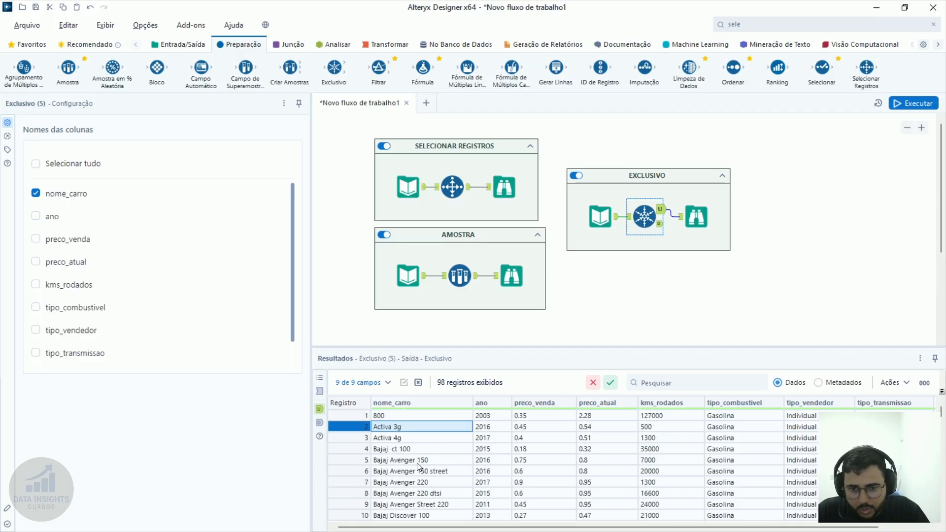
{"action": "scroll", "coordinate": [424, 450], "scroll_direction": "down", "scroll_amount": 5}
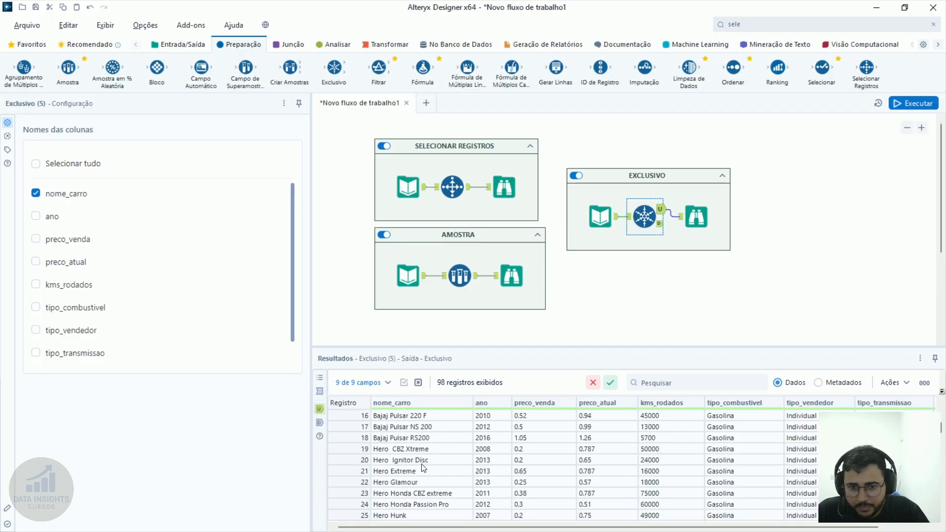
{"action": "scroll", "coordinate": [423, 463], "scroll_direction": "down", "scroll_amount": 9}
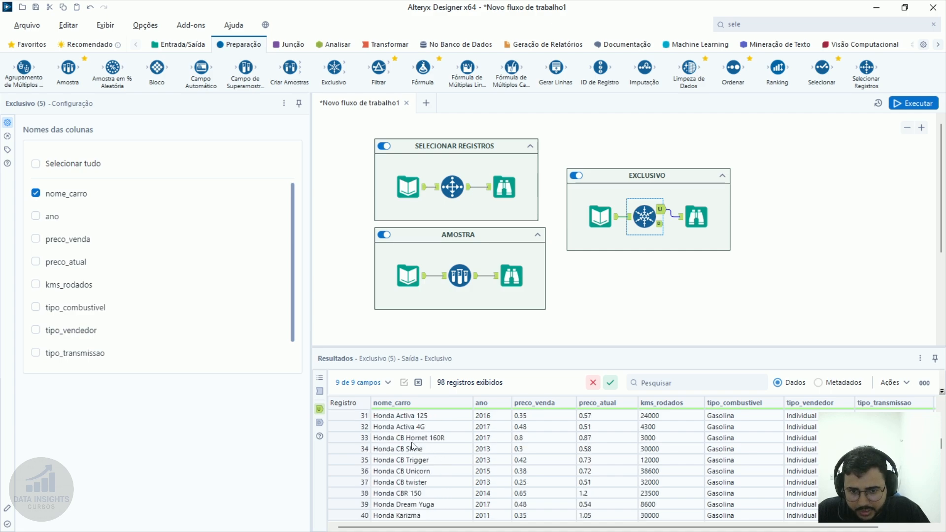
{"action": "scroll", "coordinate": [408, 462], "scroll_direction": "down", "scroll_amount": 8}
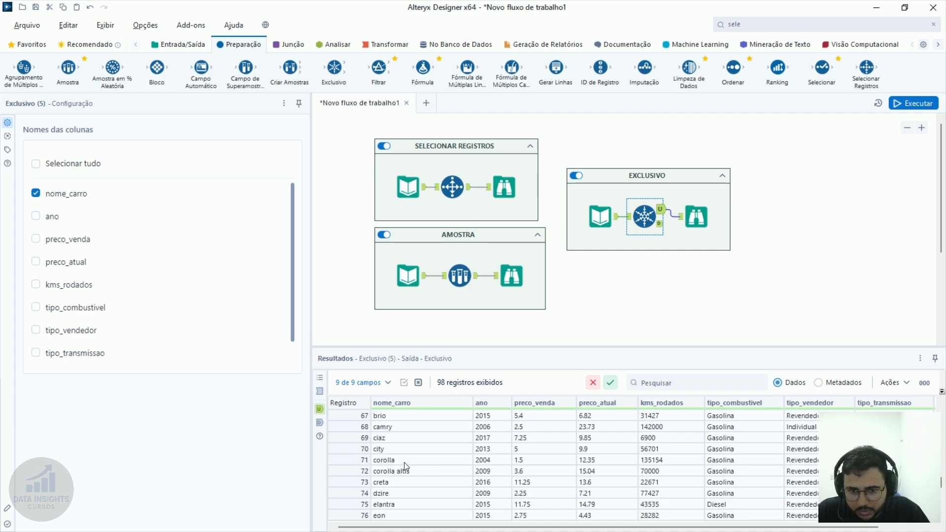
{"action": "left_click", "coordinate": [403, 440]}
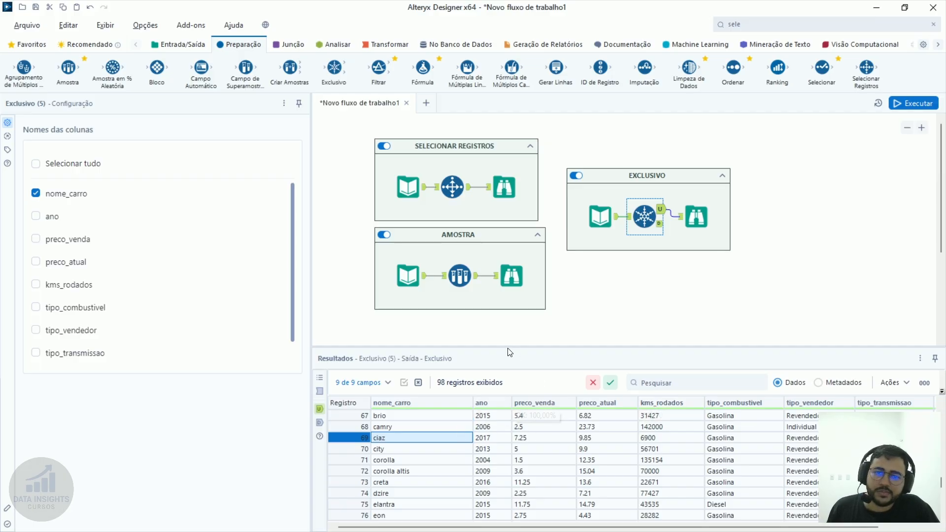
Step: Enlarge the results area, search the Exclusivo output for ciaz, apply the search and select the matching record
{"action": "left_click_drag", "start_coordinate": [509, 347], "coordinate": [513, 326]}
{"action": "left_click", "coordinate": [684, 351]}
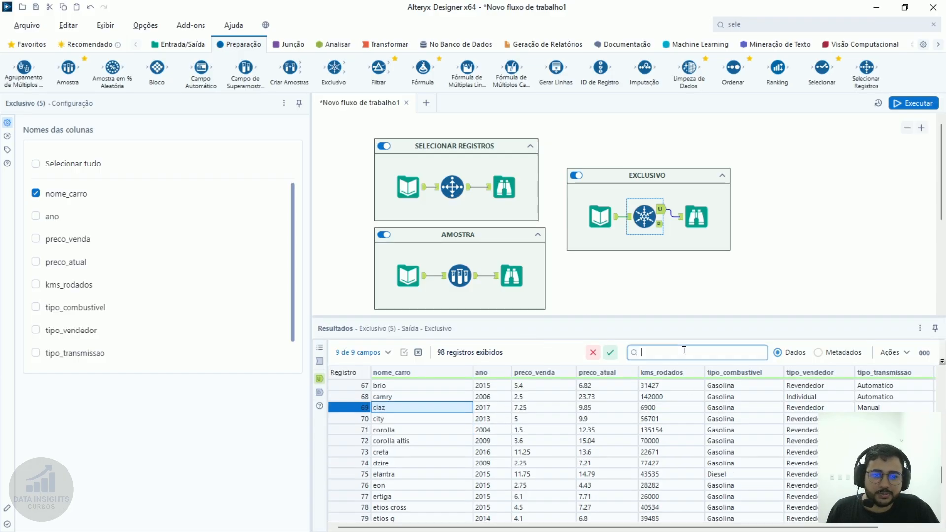
{"action": "left_click", "coordinate": [421, 414]}
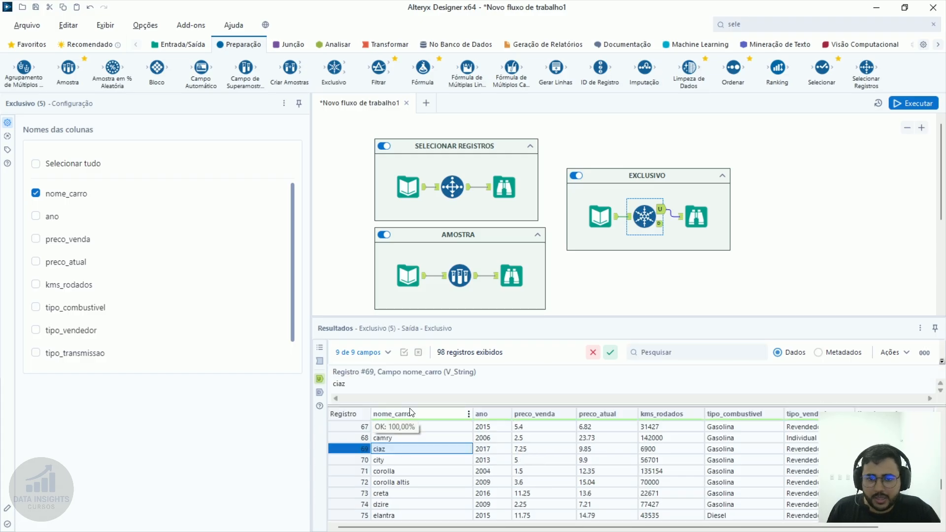
{"action": "double_click", "coordinate": [376, 385]}
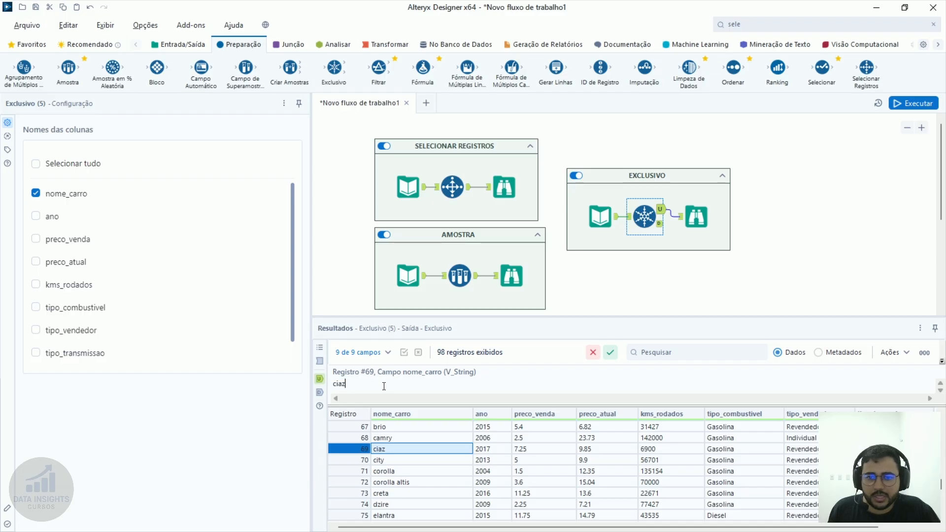
{"action": "left_click", "coordinate": [704, 353]}
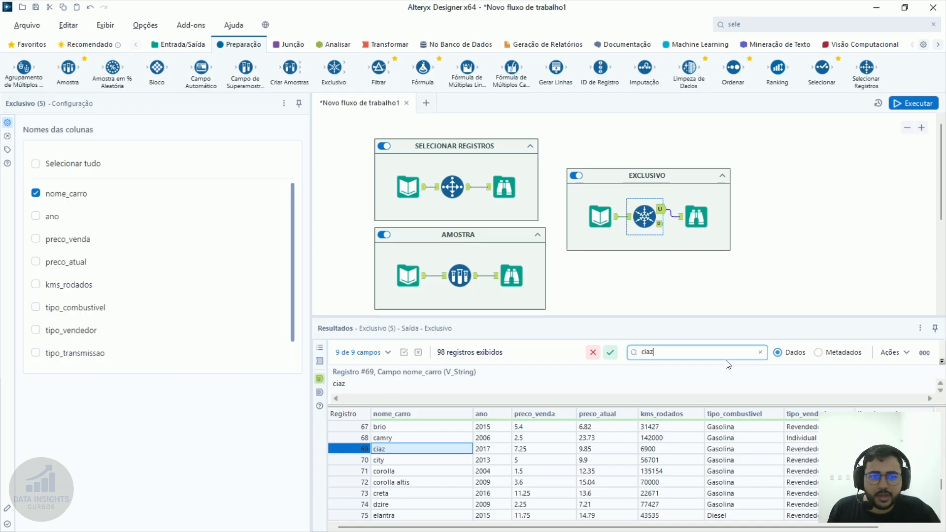
{"action": "key", "text": "Return"}
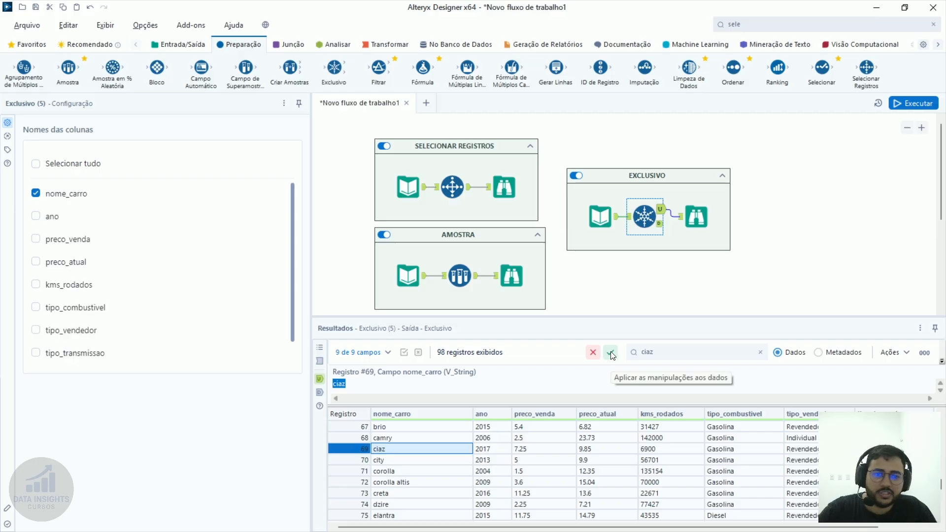
{"action": "key", "text": "Return"}
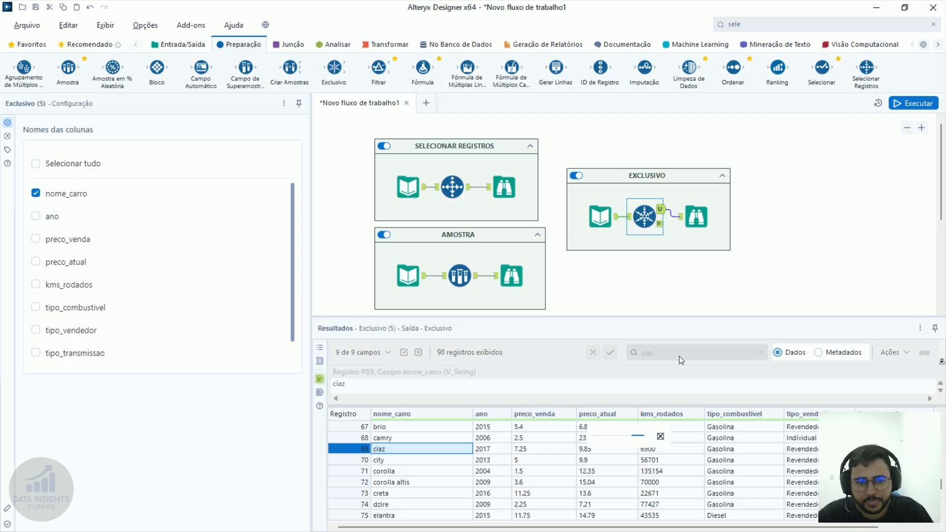
{"action": "left_click", "coordinate": [400, 431]}
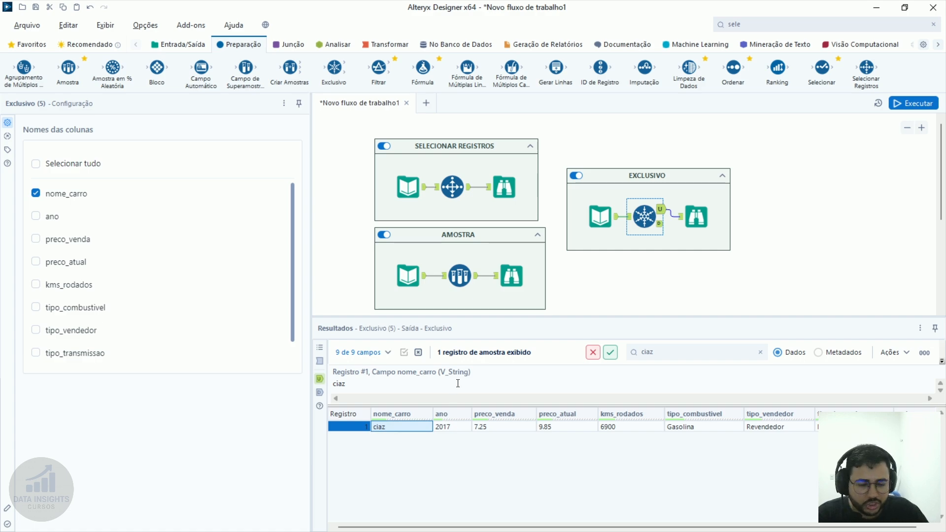
Step: Cancel the ciaz search to restore the full Exclusivo output and collapse the cell viewer above the records
{"action": "left_click", "coordinate": [594, 353]}
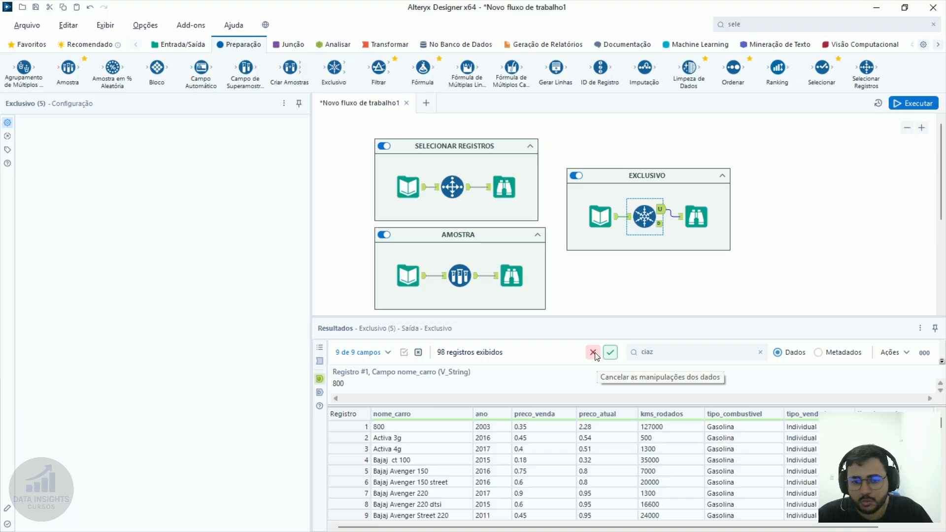
{"action": "left_click", "coordinate": [664, 483]}
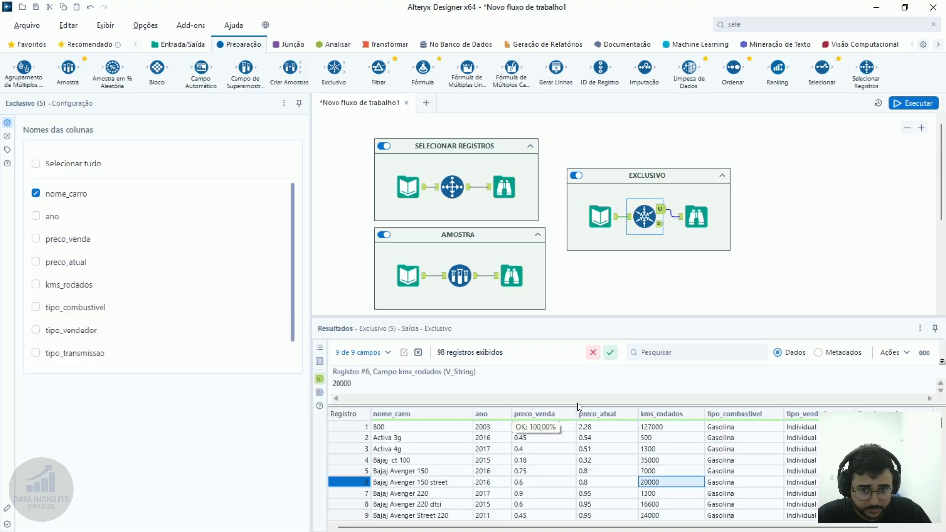
{"action": "left_click_drag", "start_coordinate": [581, 405], "coordinate": [584, 363]}
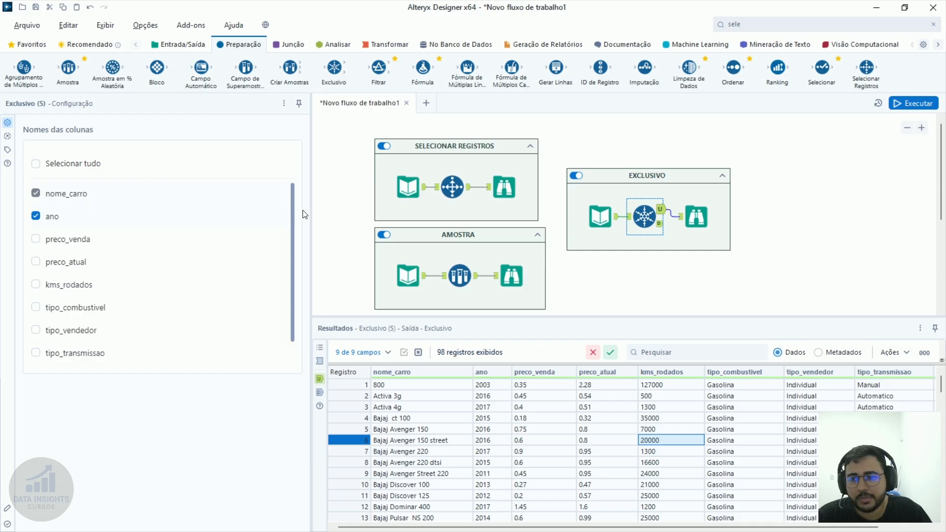
Step: Add ano to the Exclusivo tool's unique columns, run the workflow and view the ciaz records in its output
{"action": "left_click", "coordinate": [919, 105]}
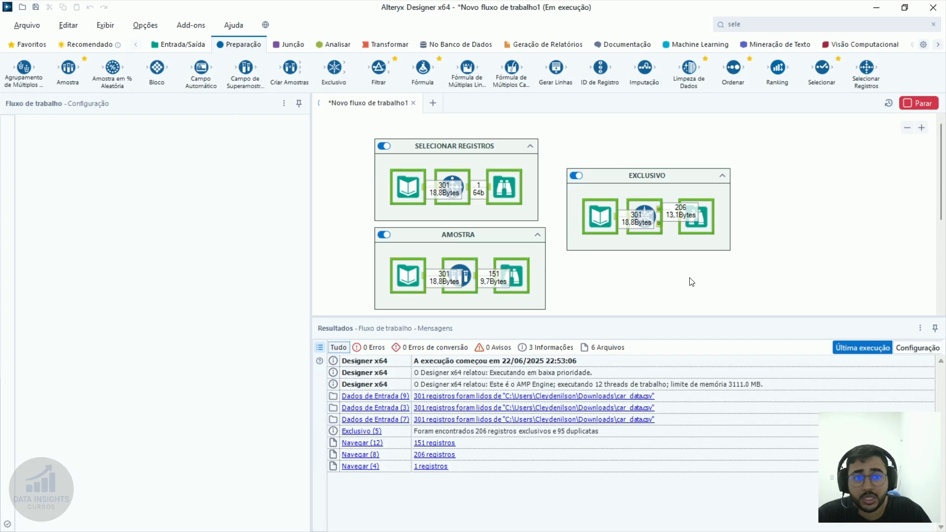
{"action": "scroll", "coordinate": [468, 443], "scroll_direction": "down", "scroll_amount": 19}
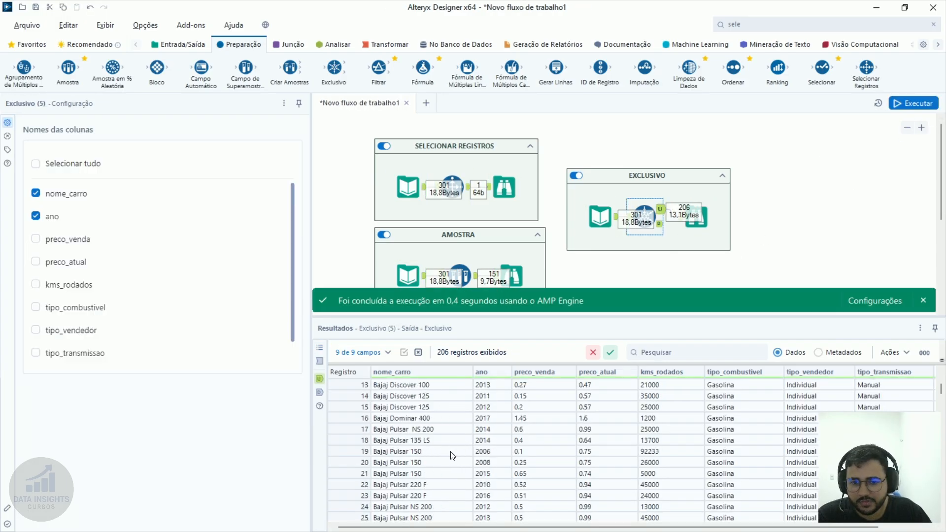
{"action": "scroll", "coordinate": [427, 468], "scroll_direction": "down", "scroll_amount": 16}
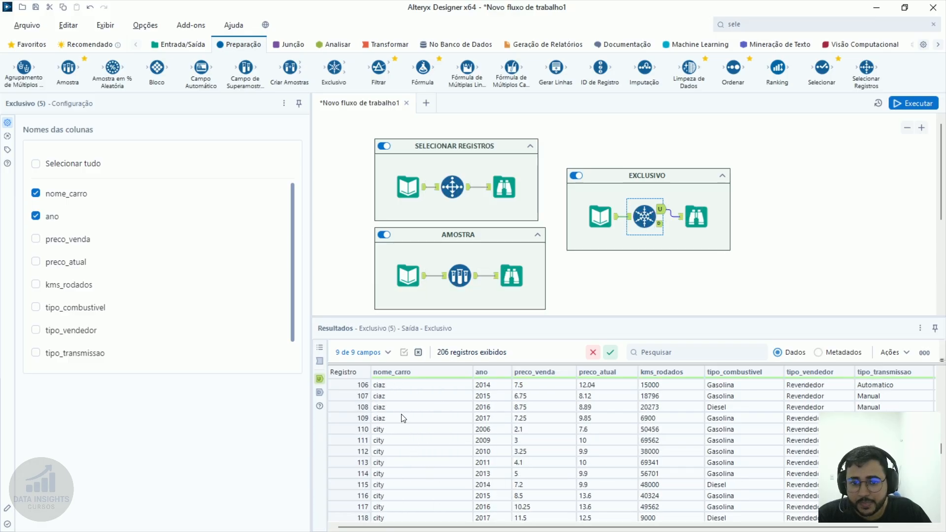
{"action": "scroll", "coordinate": [405, 422], "scroll_direction": "up", "scroll_amount": 1}
Step: Compare the ano values of the ciaz records in the Exclusivo tool's unique output
{"action": "left_click_drag", "start_coordinate": [403, 418], "coordinate": [498, 450]}
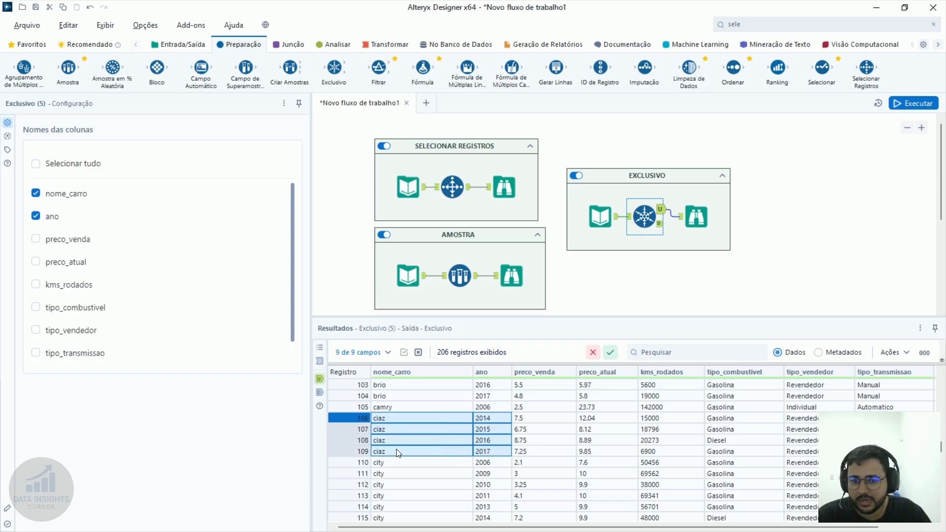
{"action": "left_click", "coordinate": [402, 419]}
{"action": "key", "text": "Down"}
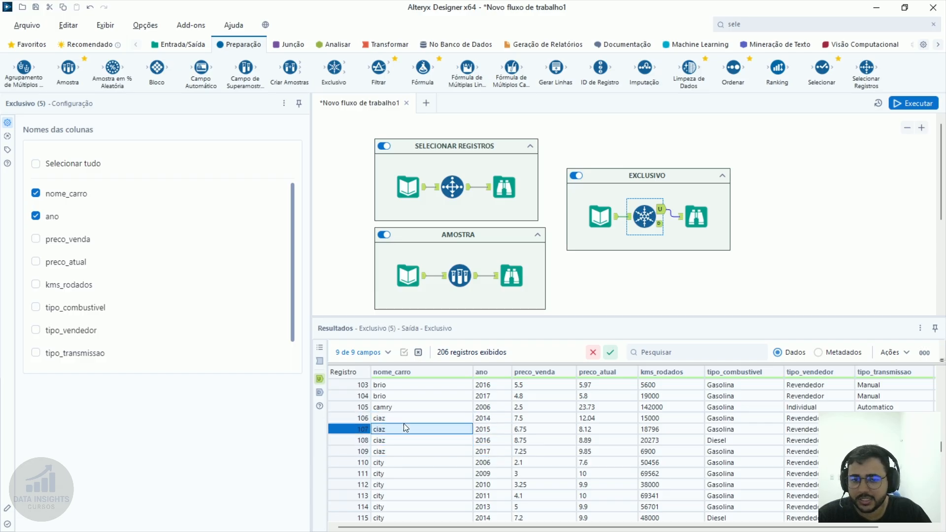
{"action": "key", "text": "Down"}
{"action": "left_click", "coordinate": [496, 439]}
{"action": "left_click", "coordinate": [424, 444]}
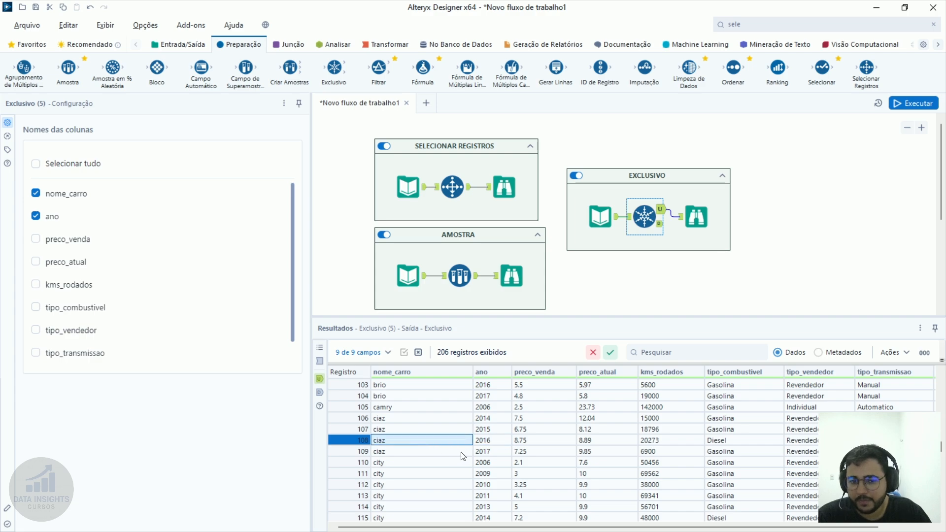
{"action": "left_click", "coordinate": [461, 452]}
{"action": "left_click", "coordinate": [500, 452]}
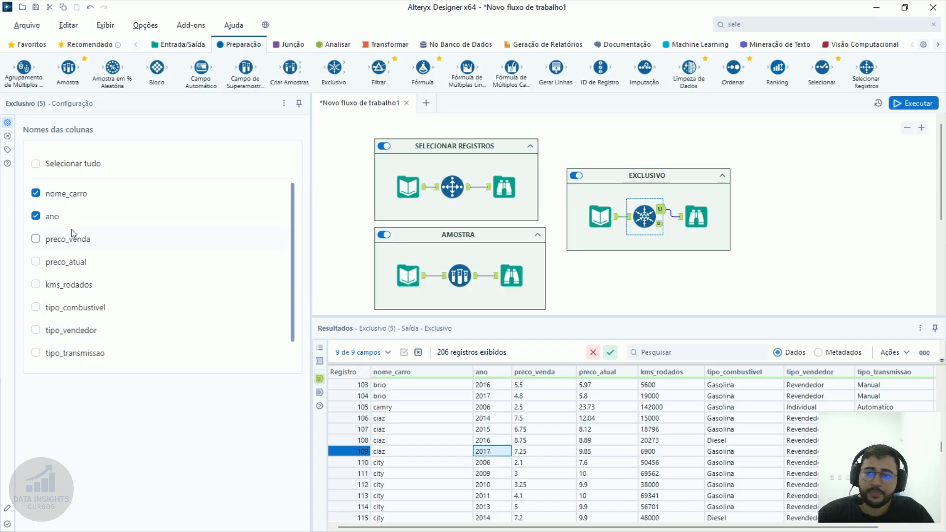
Step: Remove ano from the Exclusivo tool's unique columns and place an Ordenar tool between the EXCLUSIVO container's input and Exclusivo
{"action": "left_click", "coordinate": [60, 220]}
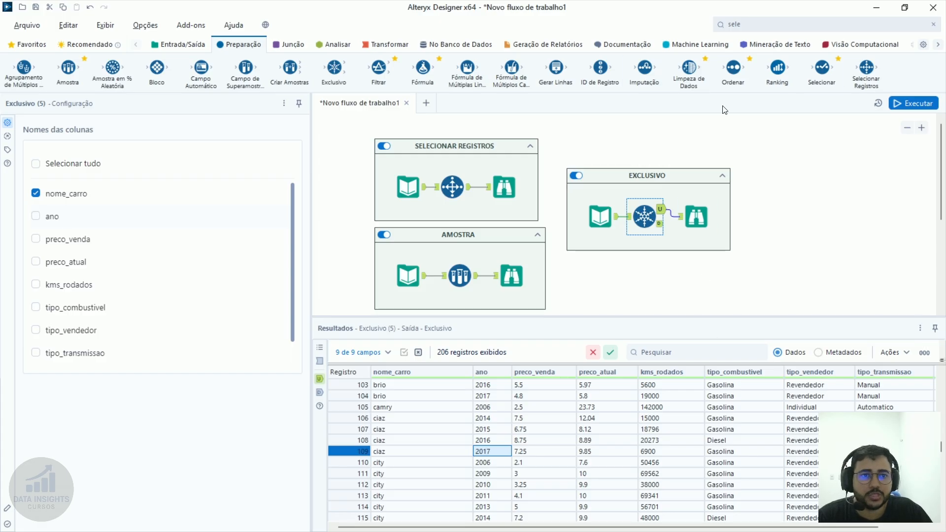
{"action": "left_click_drag", "start_coordinate": [733, 69], "coordinate": [626, 184]}
{"action": "left_click_drag", "start_coordinate": [649, 221], "coordinate": [692, 184]}
Step: Delete the direct connection from the input tool to Exclusivo and connect Ordenar's output to Exclusivo instead
{"action": "left_click", "coordinate": [661, 199]}
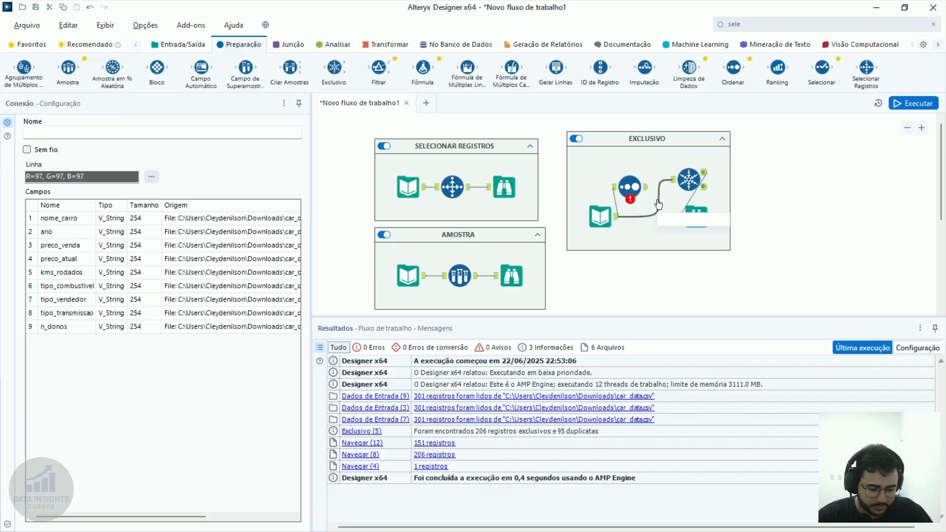
{"action": "key", "text": "Num_Lock"}
{"action": "key", "text": "Delete"}
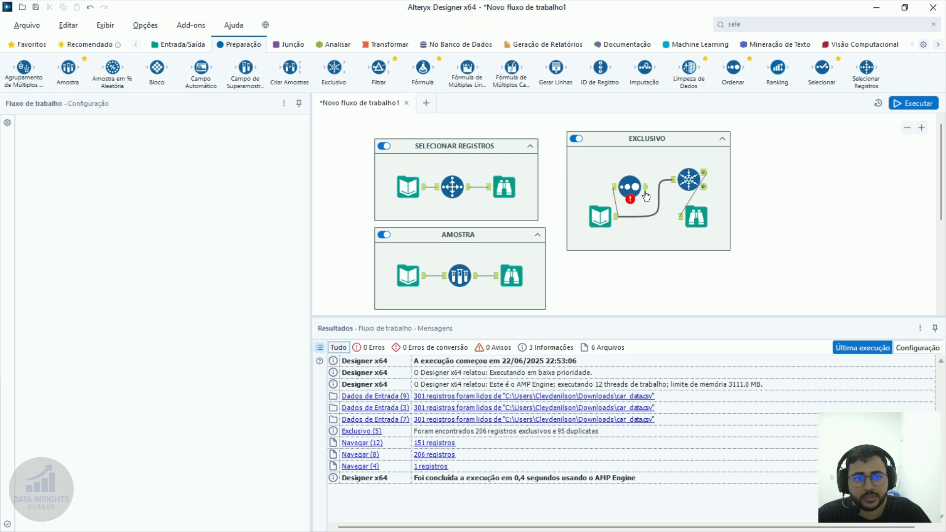
{"action": "left_click_drag", "start_coordinate": [646, 188], "coordinate": [673, 181]}
Step: Line up the input, Ordenar, Exclusivo and Navegar tools in one evenly spaced row inside the EXCLUSIVO container
{"action": "left_click_drag", "start_coordinate": [696, 217], "coordinate": [646, 216]}
{"action": "left_click_drag", "start_coordinate": [799, 245], "coordinate": [579, 187]}
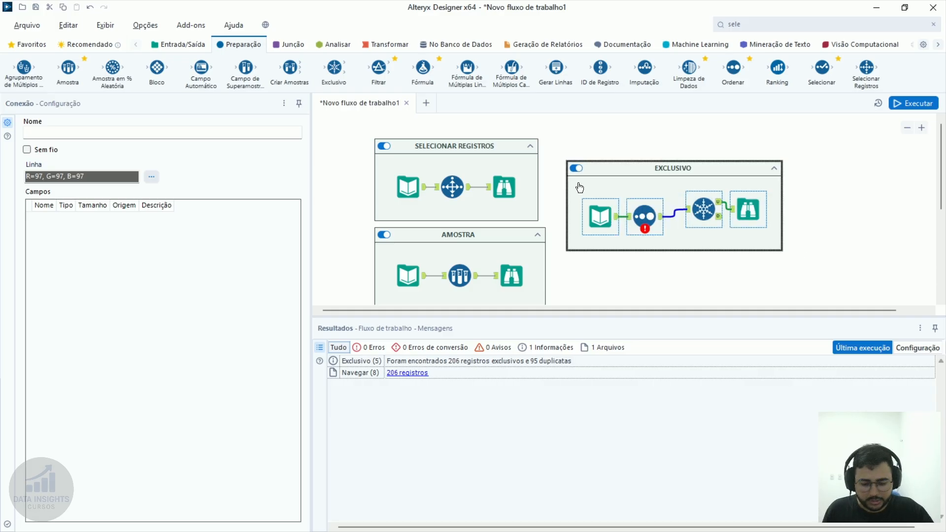
{"action": "key", "text": "ctrl+shift+minus"}
{"action": "left_click_drag", "start_coordinate": [642, 253], "coordinate": [600, 191]}
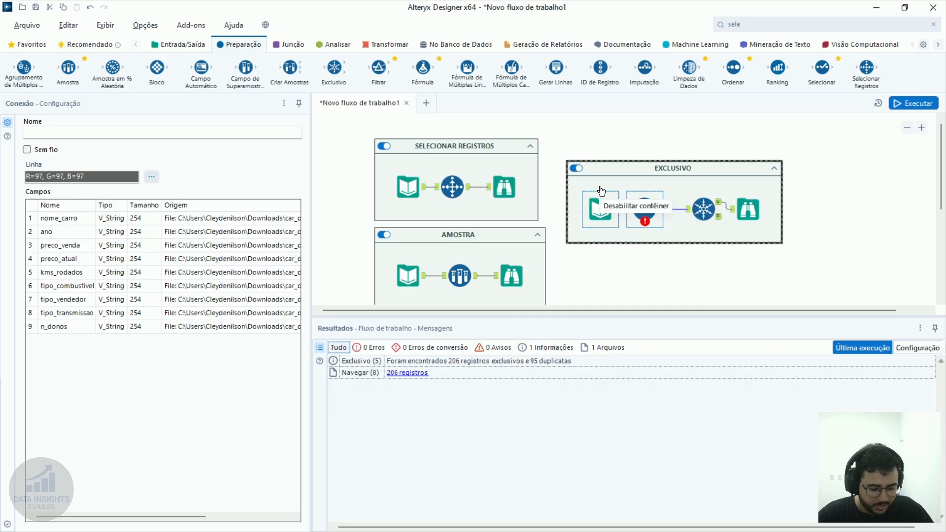
{"action": "key", "text": "Right"}
{"action": "key", "text": "Right"}
{"action": "left_click_drag", "start_coordinate": [772, 278], "coordinate": [646, 219]}
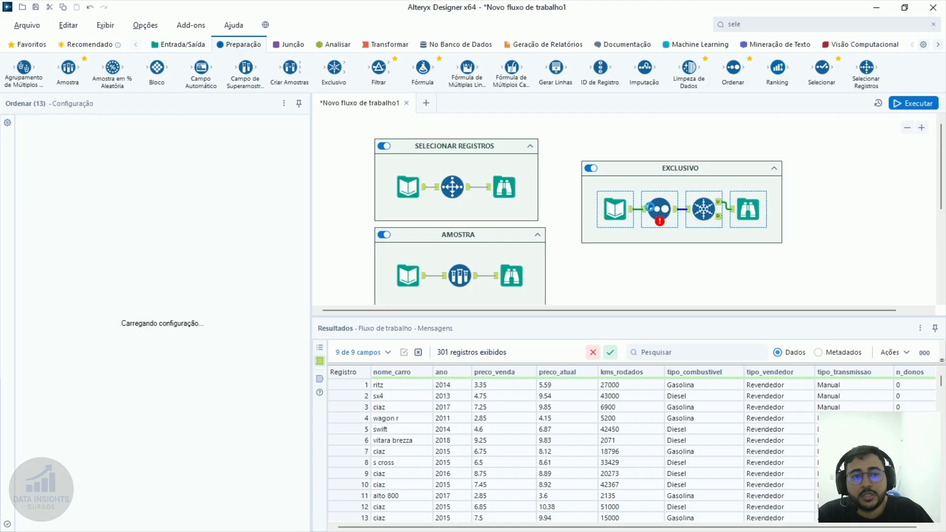
Step: Configure the Ordenar tool to sort the records by ano in Decrescente order
{"action": "left_click", "coordinate": [78, 194]}
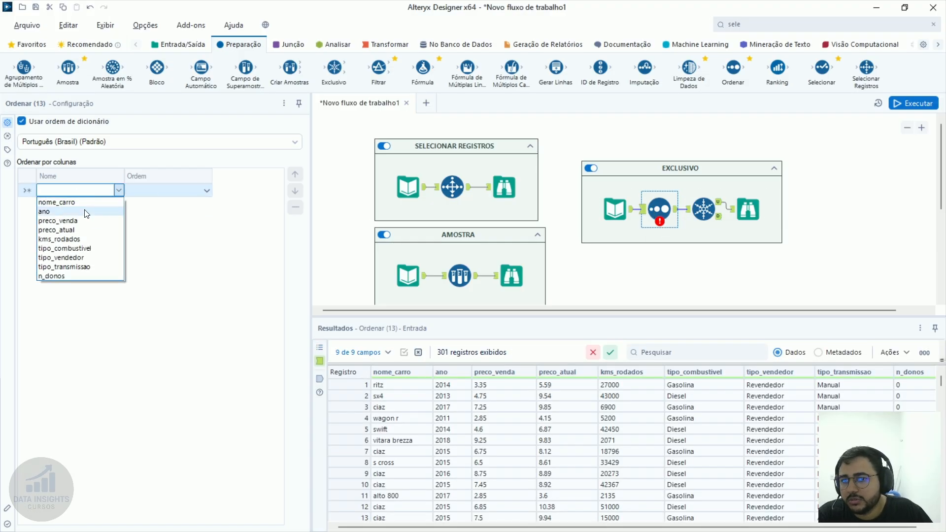
{"action": "left_click", "coordinate": [83, 209]}
{"action": "left_click", "coordinate": [161, 192]}
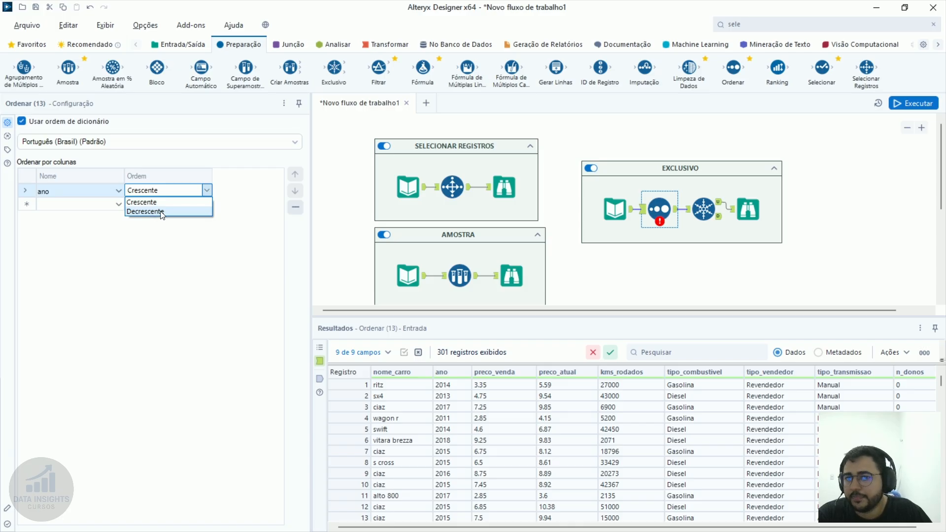
{"action": "left_click", "coordinate": [162, 212]}
Step: Open the Exclusivo tool's configuration and view the records in its unique output
{"action": "left_click", "coordinate": [681, 210]}
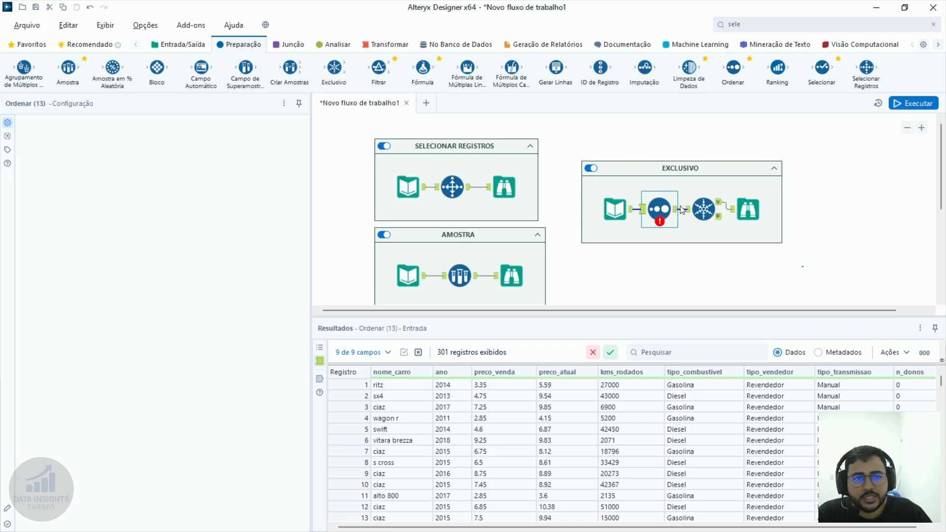
{"action": "left_click", "coordinate": [704, 209]}
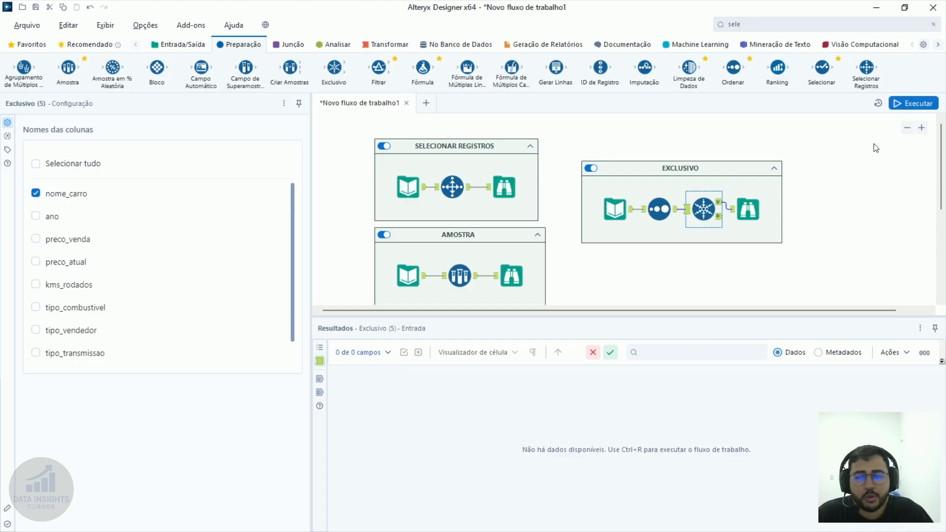
{"action": "left_click", "coordinate": [719, 202]}
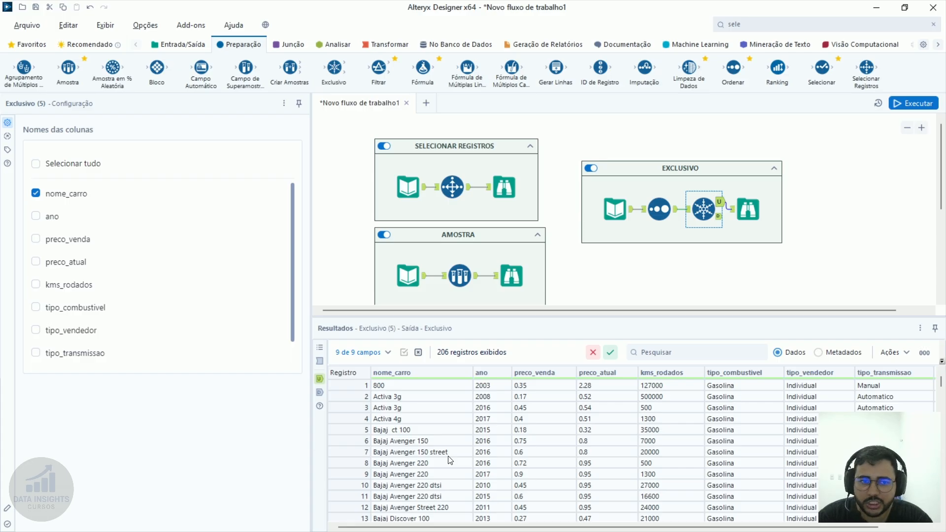
Step: Run the workflow with the descending ano sort and view the records in Exclusivo's unique output
{"action": "left_click", "coordinate": [676, 213]}
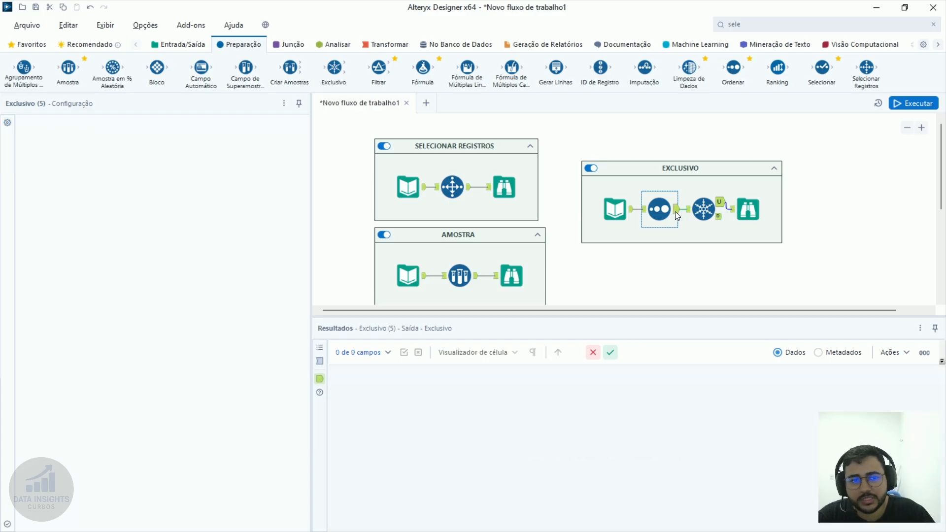
{"action": "left_click", "coordinate": [912, 102]}
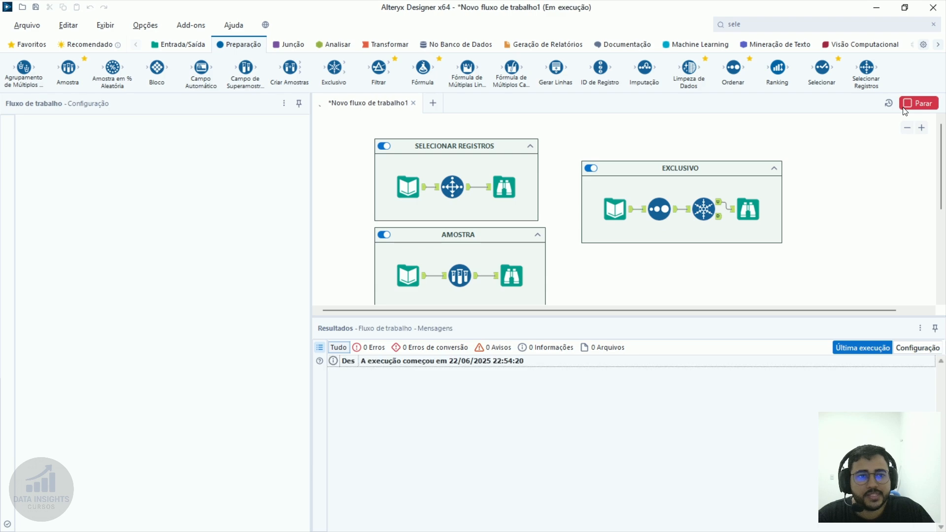
{"action": "left_click", "coordinate": [721, 204]}
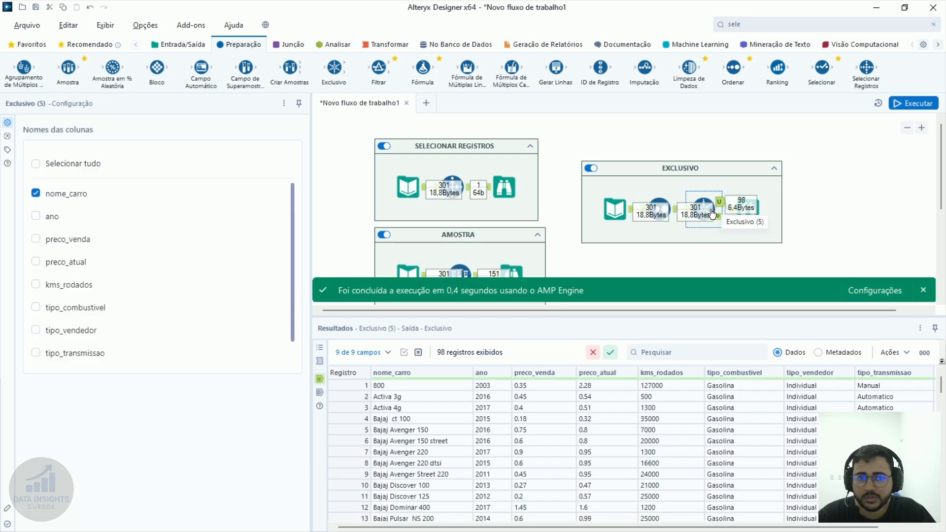
Step: Set the Ordenar tool's sort order for ano to Crescente and run the workflow
{"action": "left_click", "coordinate": [659, 208]}
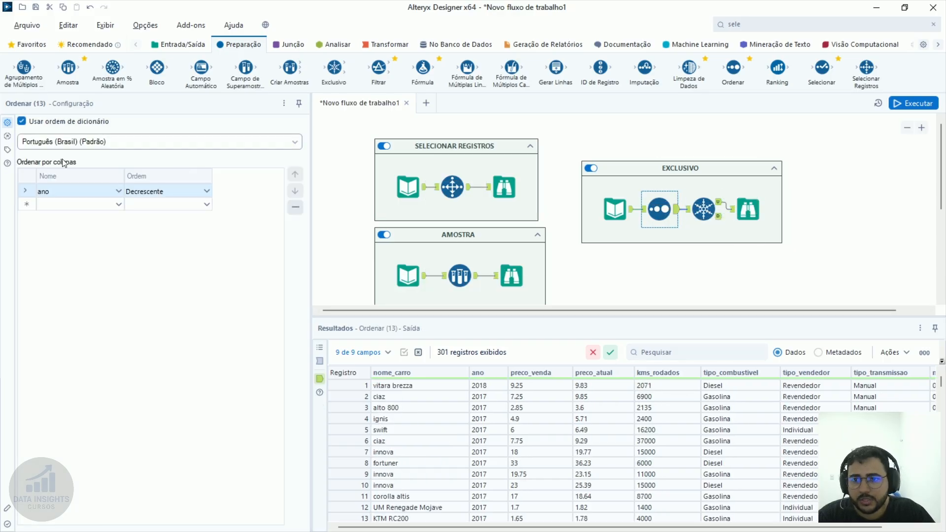
{"action": "left_click", "coordinate": [145, 193]}
{"action": "left_click", "coordinate": [149, 202]}
{"action": "left_click", "coordinate": [921, 104]}
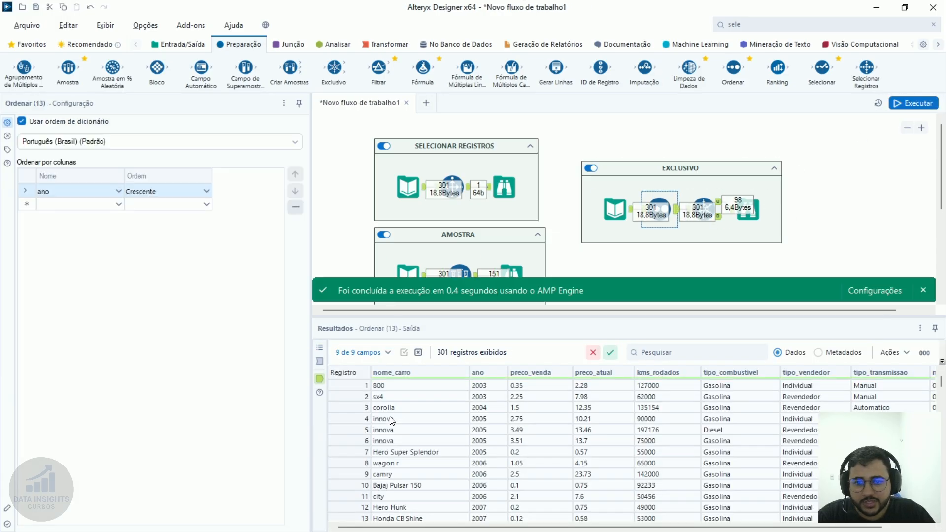
Step: Examine the ano values in Ordenar's output and the Activa 3g record in Exclusivo's unique output
{"action": "left_click", "coordinate": [437, 397]}
{"action": "left_click_drag", "start_coordinate": [501, 387], "coordinate": [491, 462]}
{"action": "left_click", "coordinate": [489, 462]}
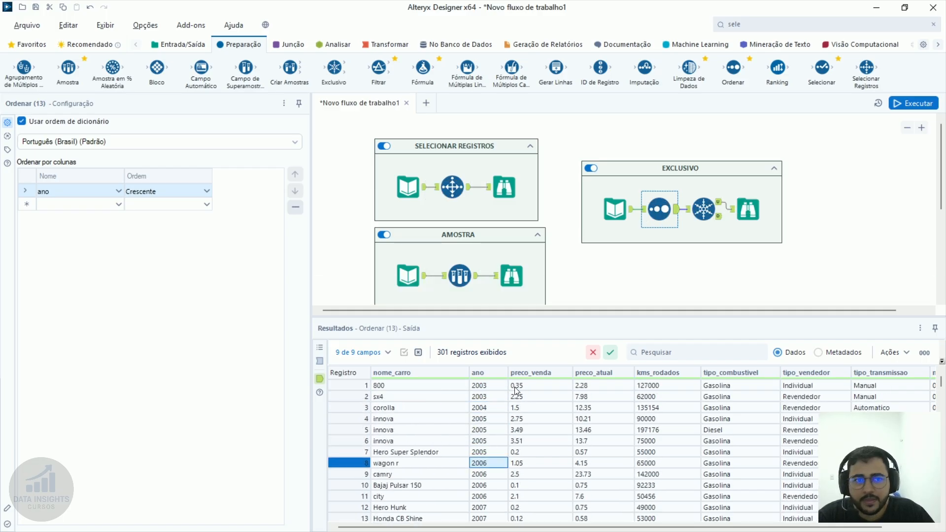
{"action": "left_click", "coordinate": [719, 206]}
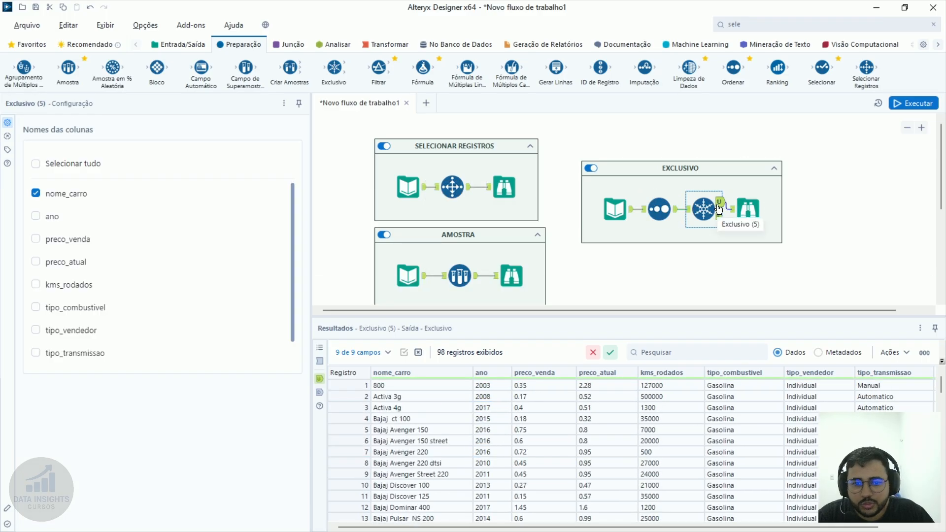
{"action": "left_click_drag", "start_coordinate": [405, 397], "coordinate": [495, 392]}
{"action": "left_click", "coordinate": [500, 395]}
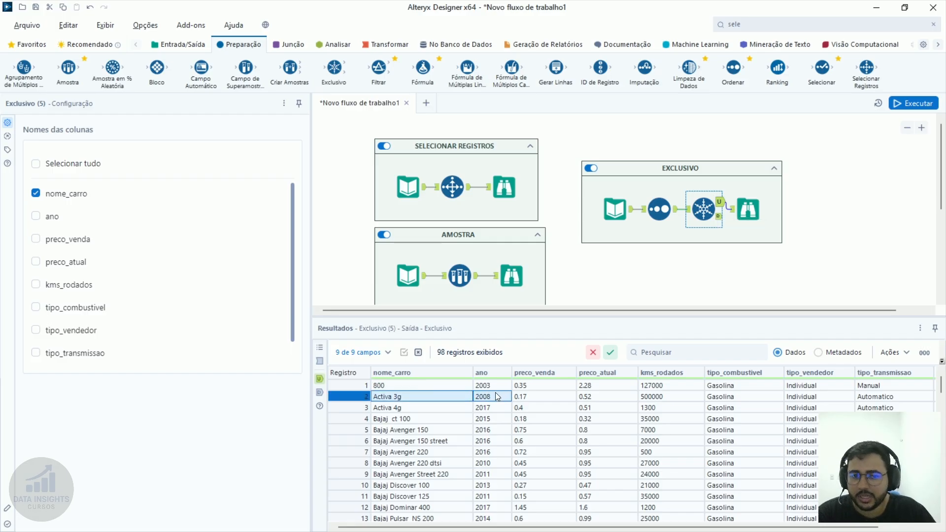
Step: Set the Ordenar tool's sort order for ano back to Decrescente and rerun the workflow
{"action": "left_click", "coordinate": [659, 209]}
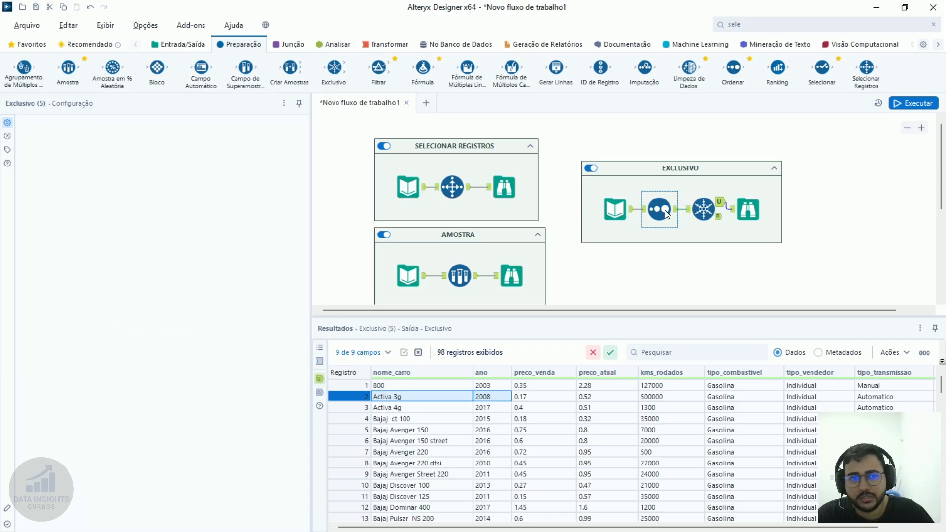
{"action": "left_click", "coordinate": [146, 189]}
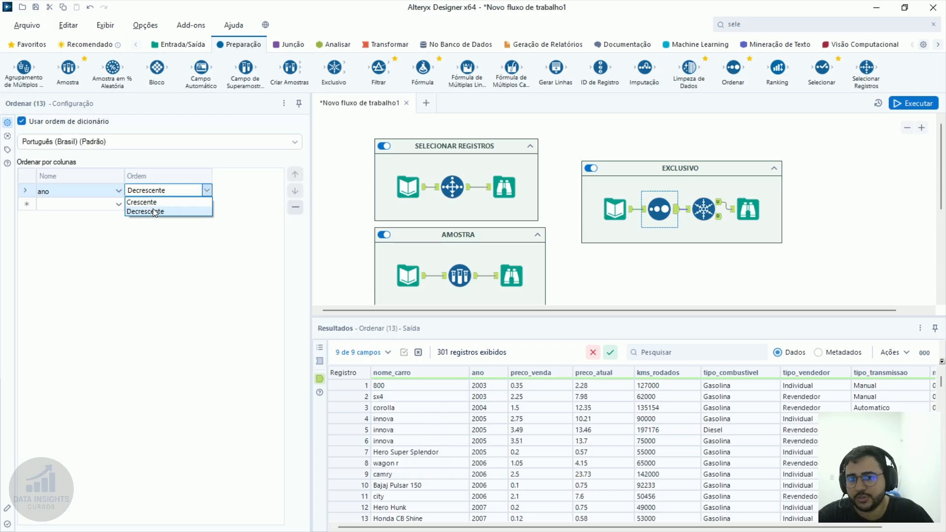
{"action": "left_click", "coordinate": [153, 208]}
{"action": "left_click", "coordinate": [927, 105]}
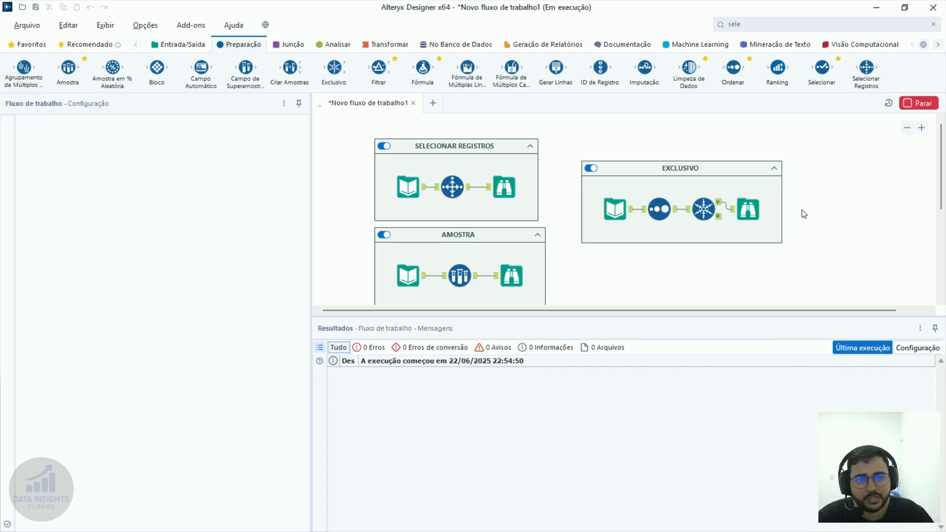
Step: Inspect the Activa 3g record and its ano value in the EXCLUSIVO container's Navegar tool
{"action": "left_click", "coordinate": [747, 209]}
{"action": "left_click", "coordinate": [419, 401]}
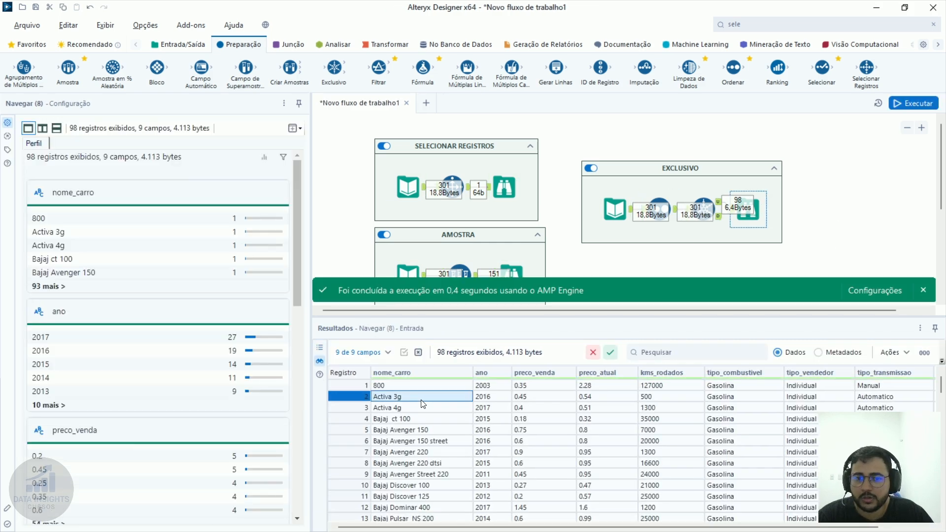
{"action": "left_click", "coordinate": [505, 400]}
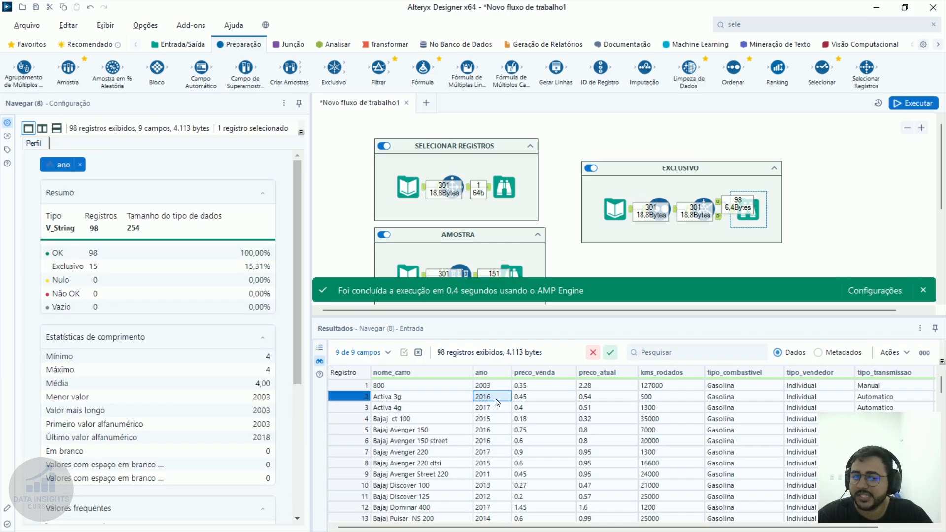
{"action": "left_click", "coordinate": [428, 396]}
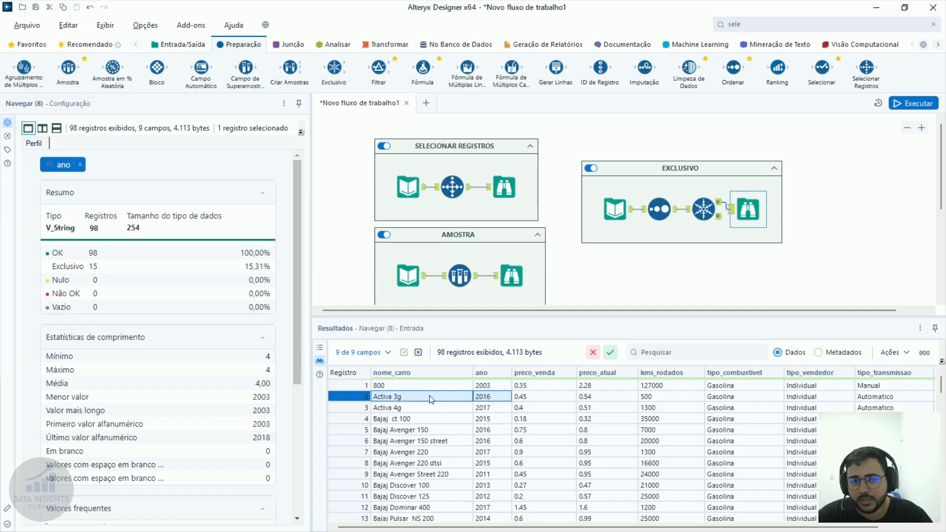